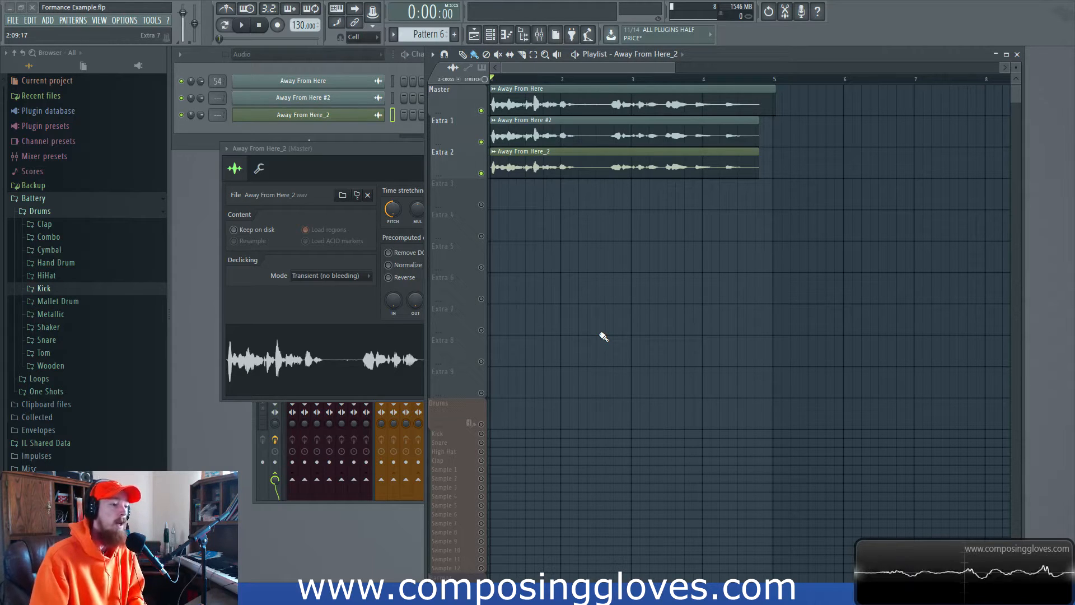
Mute the Master and Extra 2 playlist tracks and listen to the Away From Here #2 clip
click(481, 110)
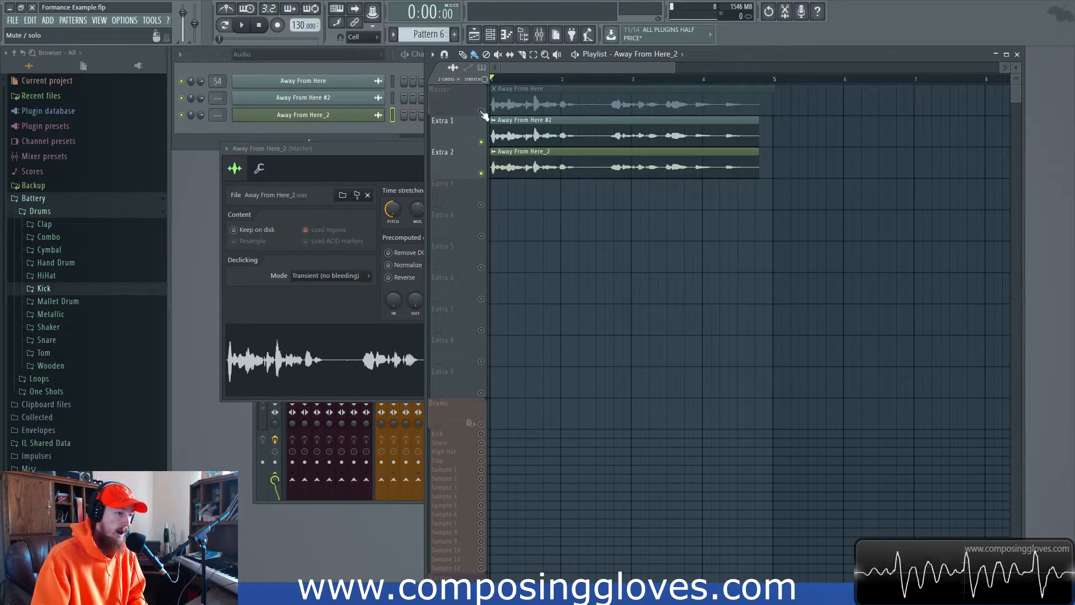
click(481, 173)
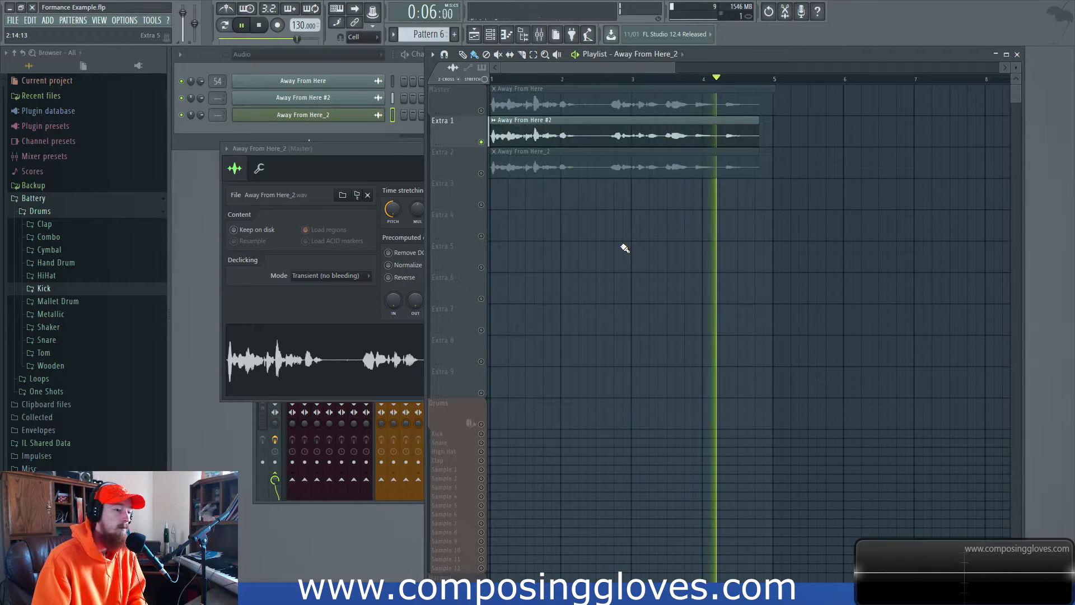
key(space)
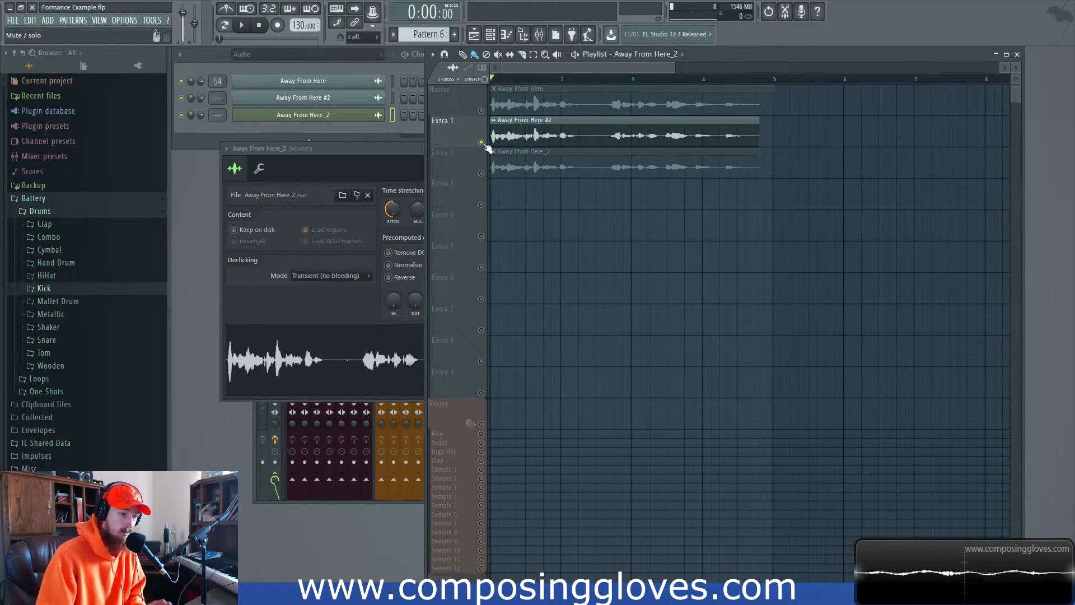
Unmute the Master track, mute Extra 1, and listen to the beginning of the Away From Here clip
click(481, 111)
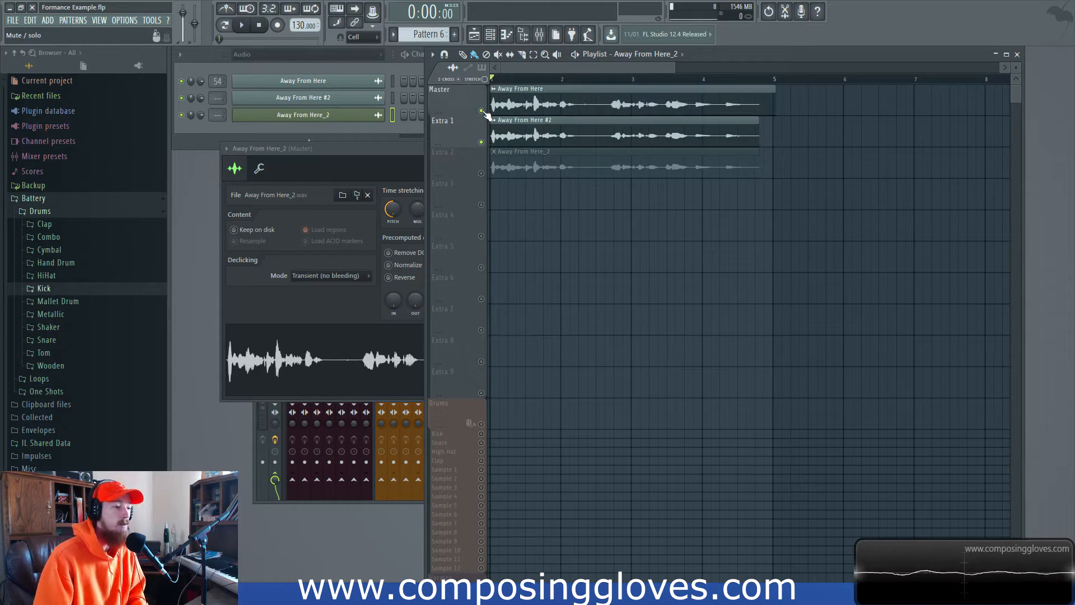
click(481, 141)
key(space)
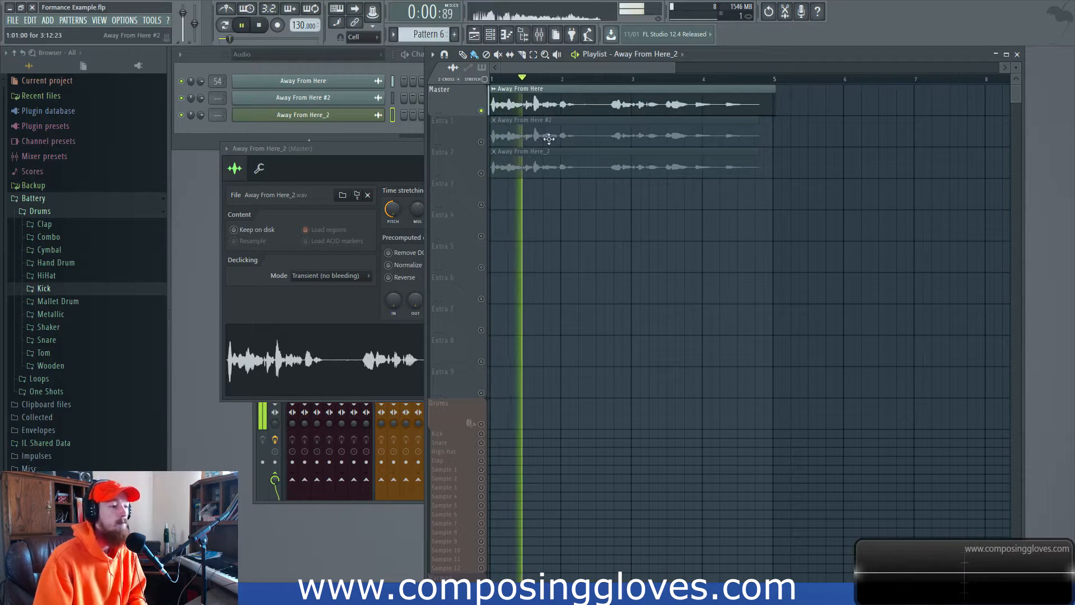
key(space)
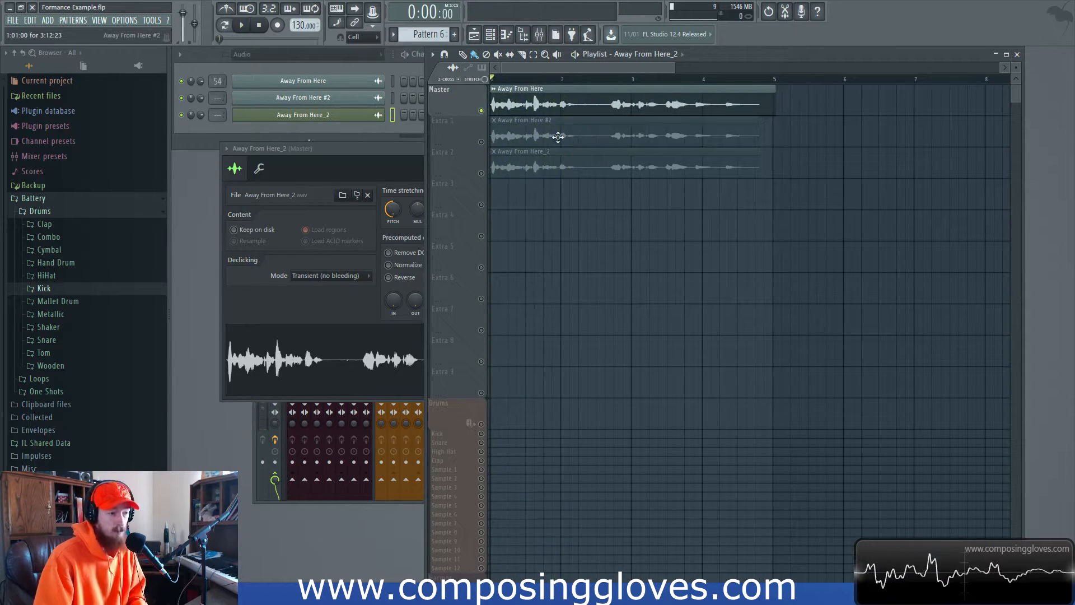
Raise the Away From Here clip's pitch by 900 cents in its channel settings and play the result
double_click(552, 97)
drag(755, 136, 594, 152)
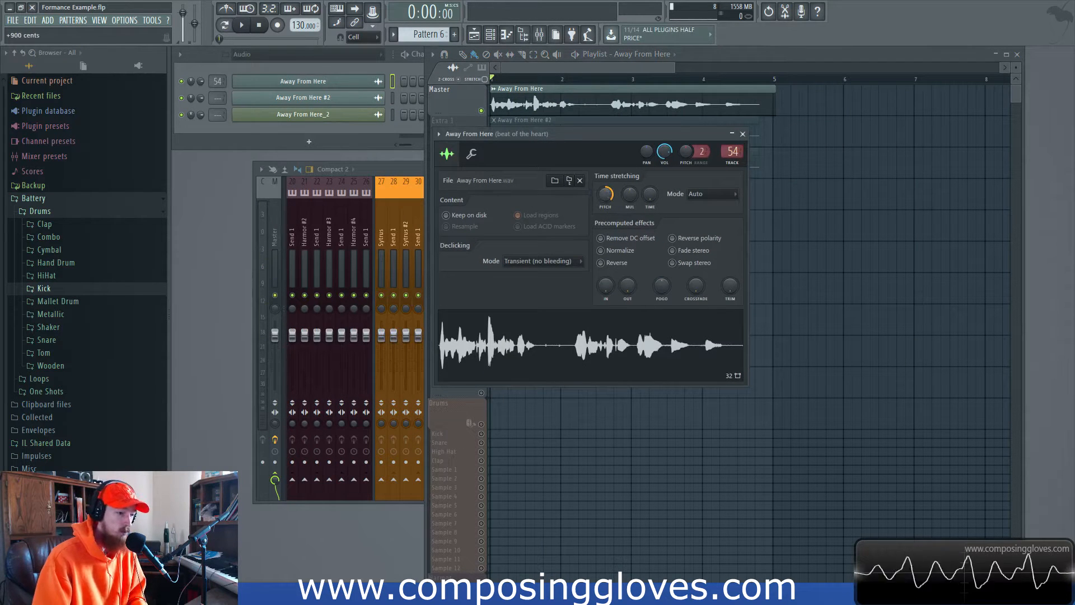
click(605, 69)
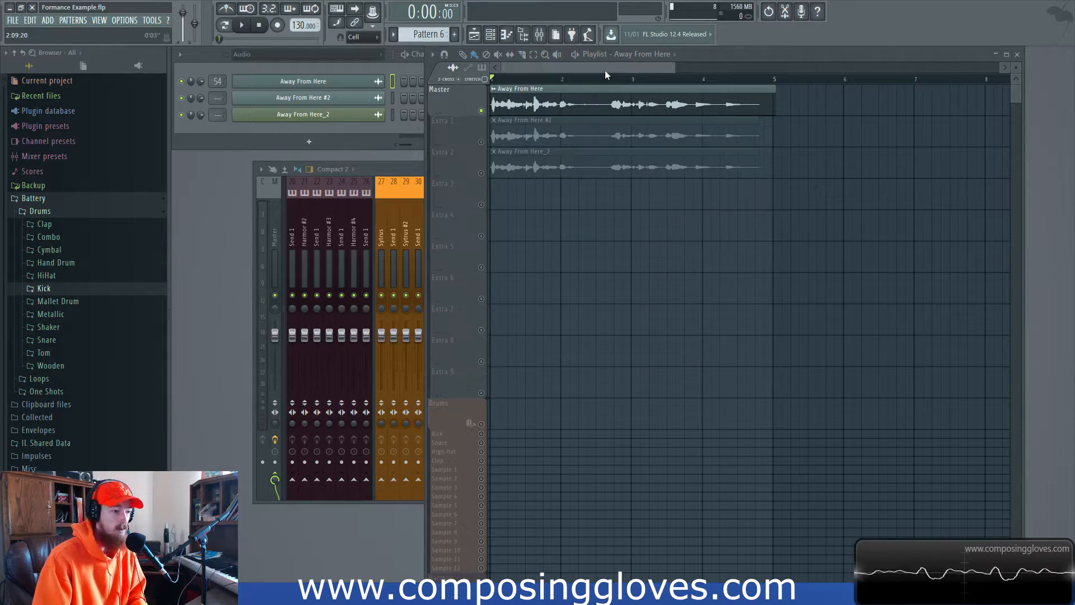
key(space)
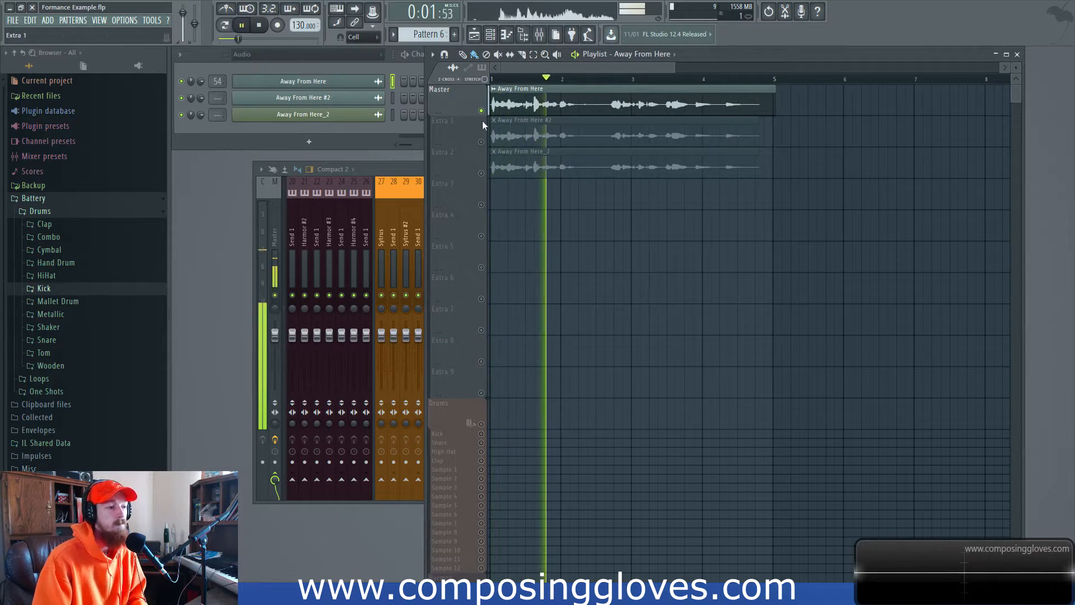
key(space)
Solo the Extra 1 track and play the Away From Here #2 clip for comparison
right_click(481, 141)
key(space)
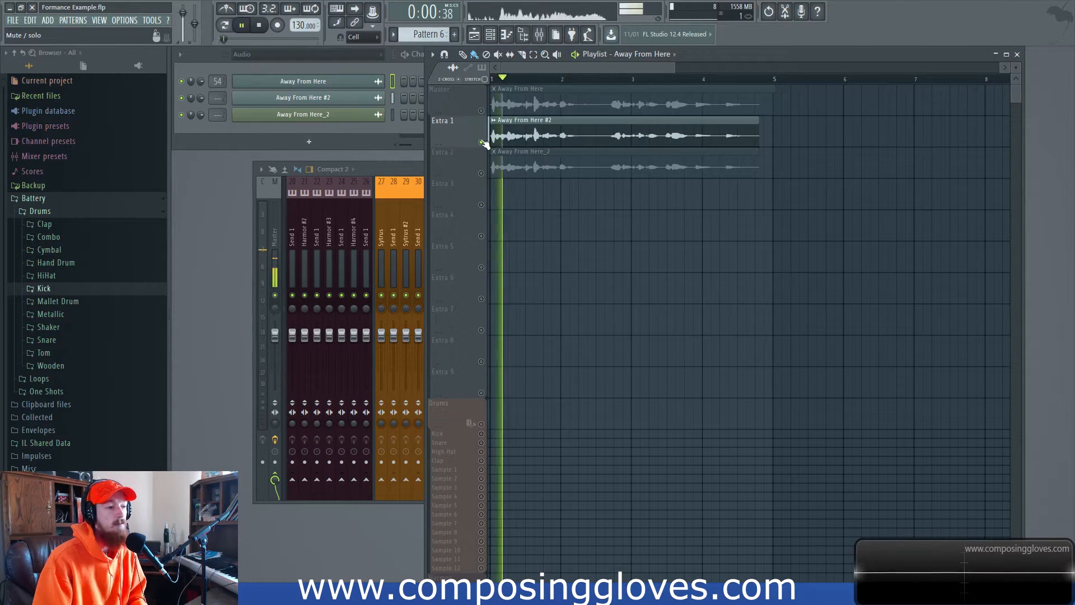
key(space)
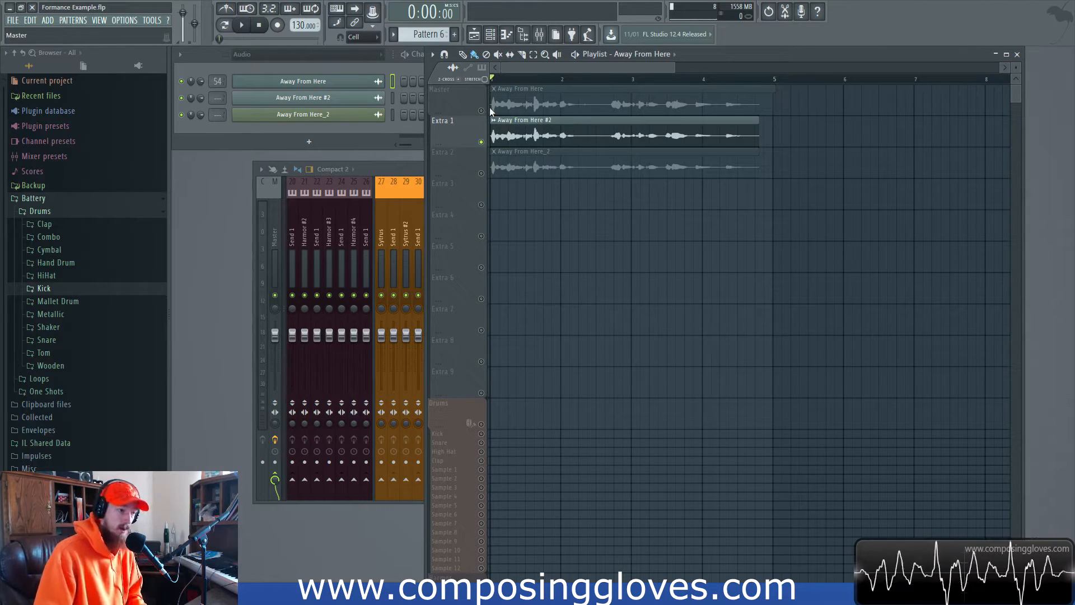
Select the Away From Here clip and reset its time-stretching pitch to the default in its channel settings
click(566, 141)
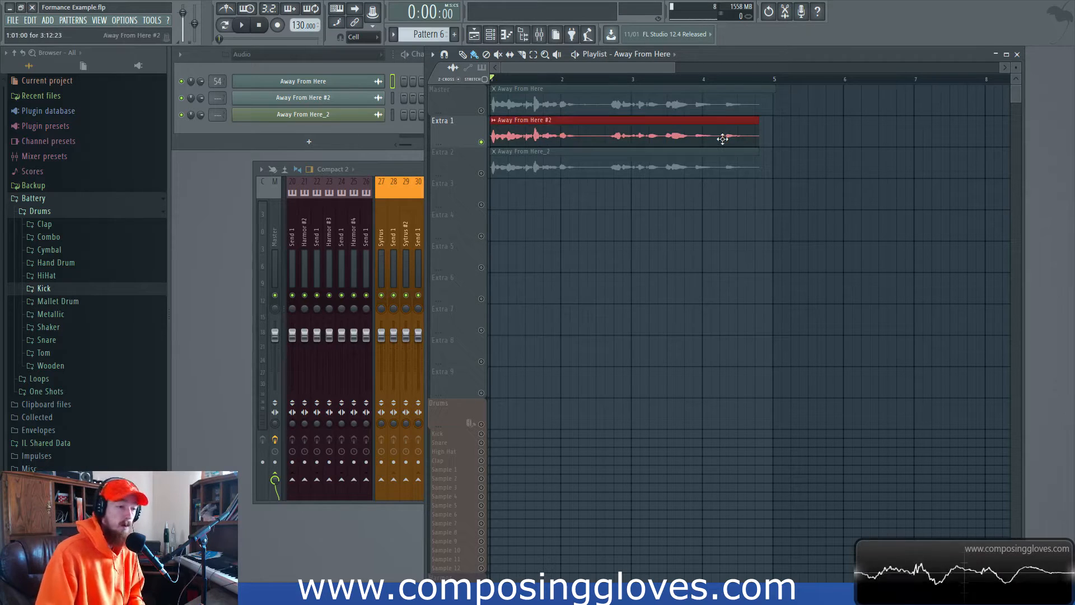
click(776, 141)
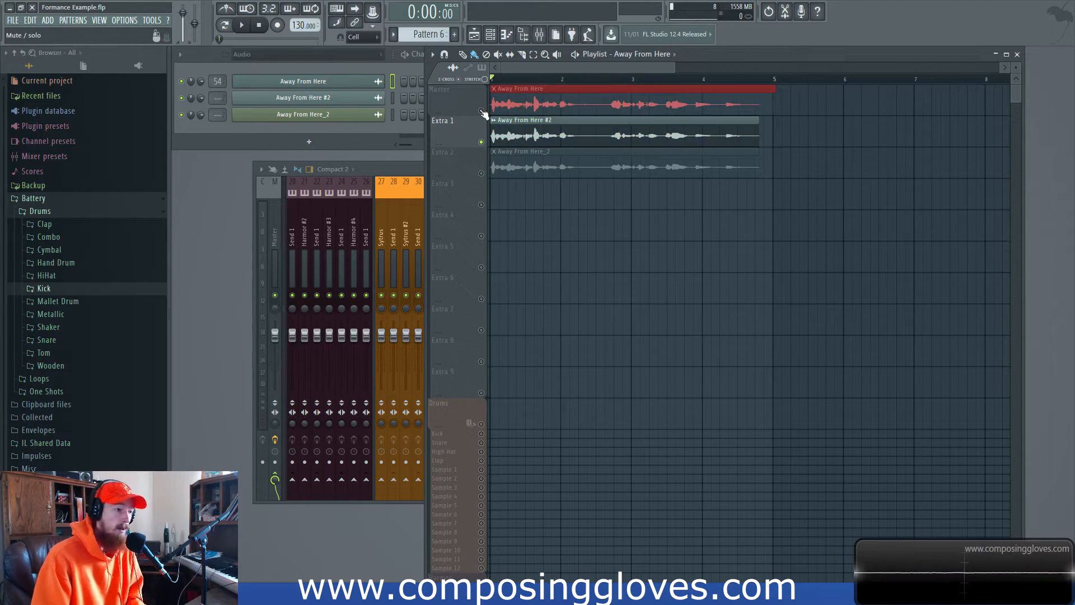
double_click(522, 104)
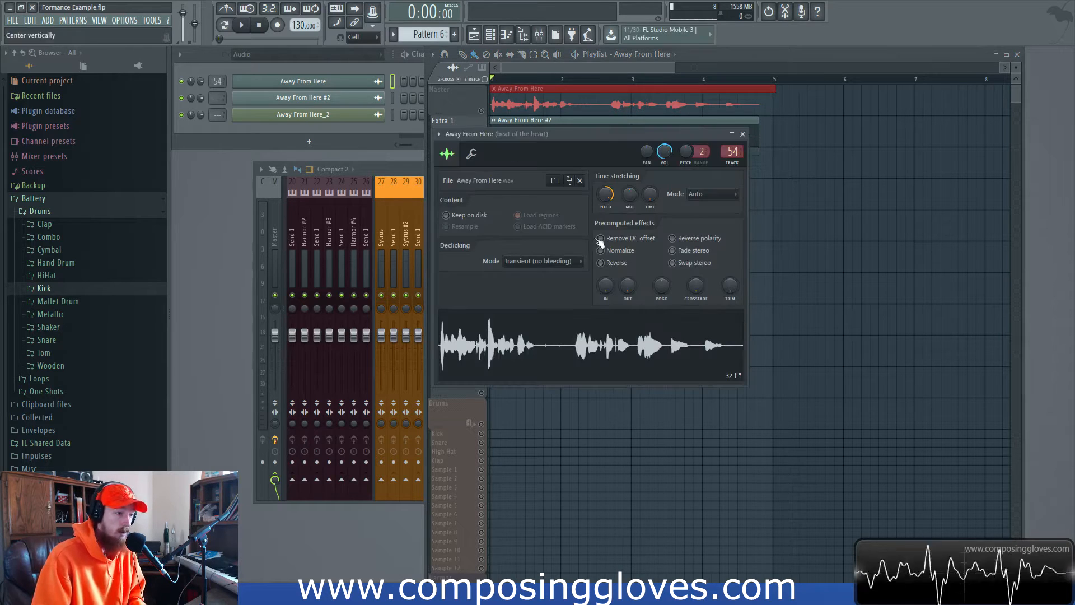
click(742, 135)
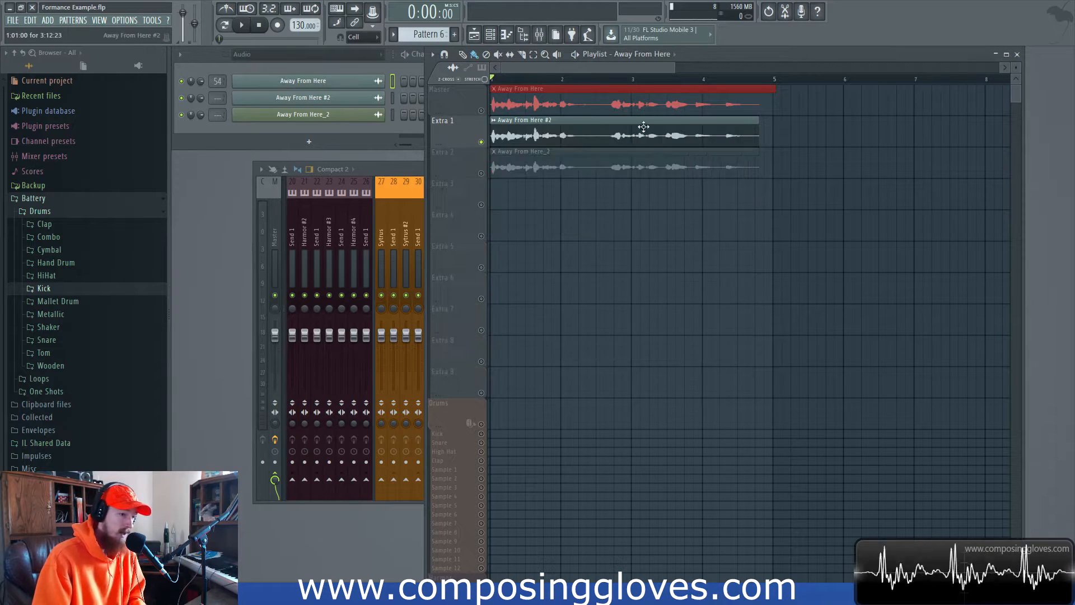
Solo the Extra 2 track and play the Away From Here_2 clip
right_click(482, 173)
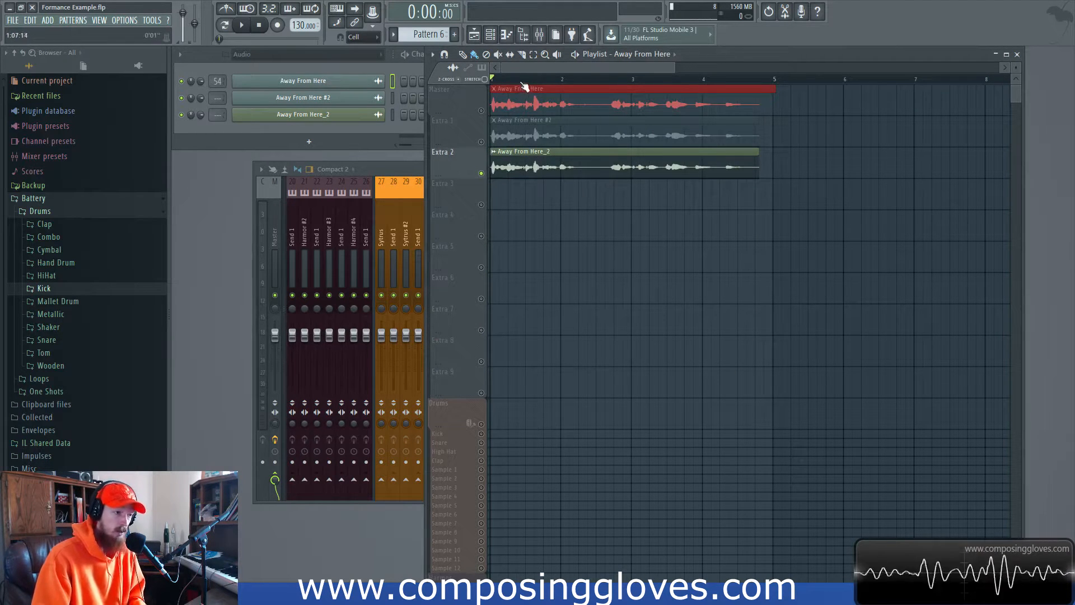
key(space)
key(space)
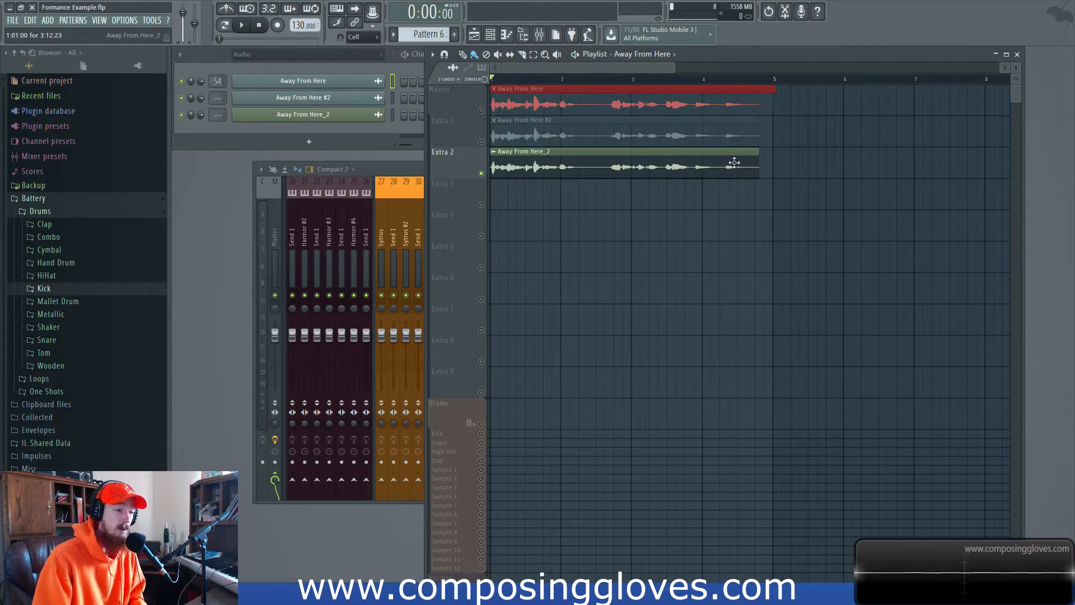
Enable the Master, Extra 1 and Extra 2 playlist tracks together
right_click(481, 142)
click(481, 111)
click(481, 174)
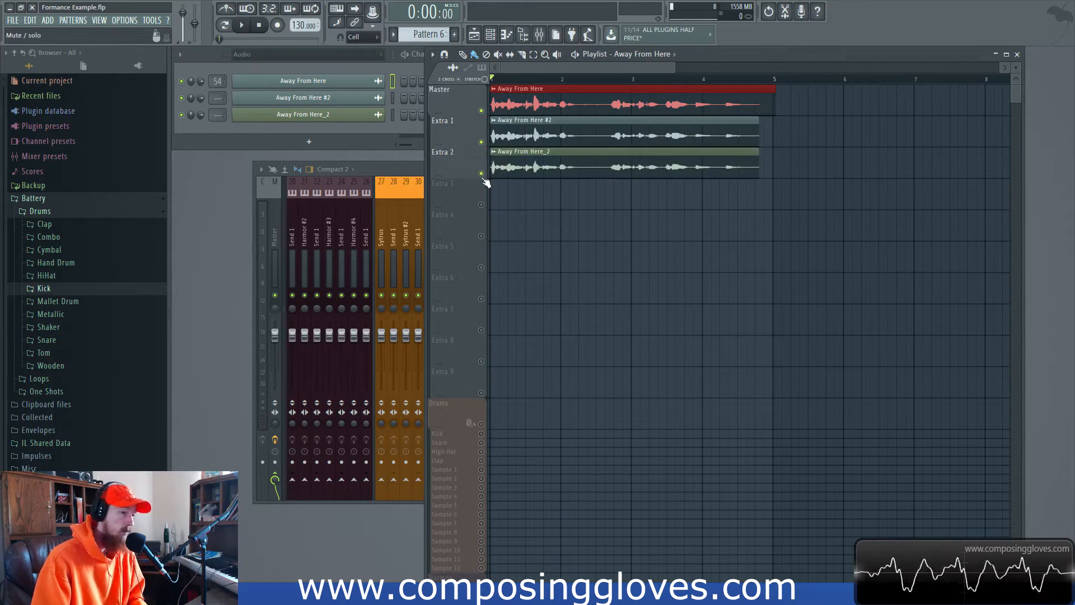
In the Shooting Template project, open Fruity parametric EQ 2 on the Tutorial Voice mixer track and examine the voice's frequency spectrum
key(F6)
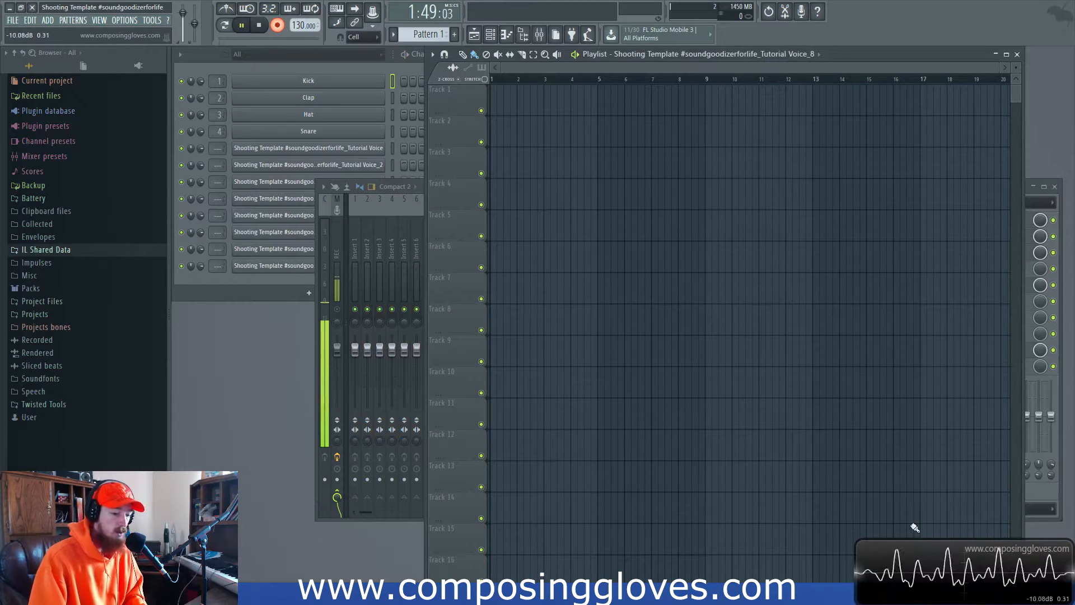
click(341, 237)
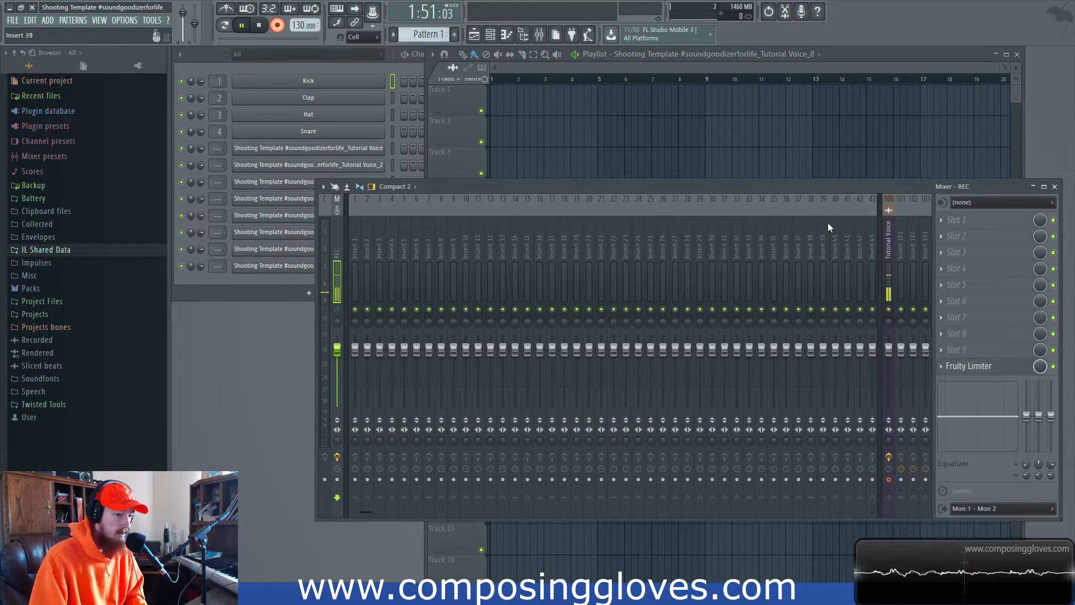
click(891, 252)
click(952, 285)
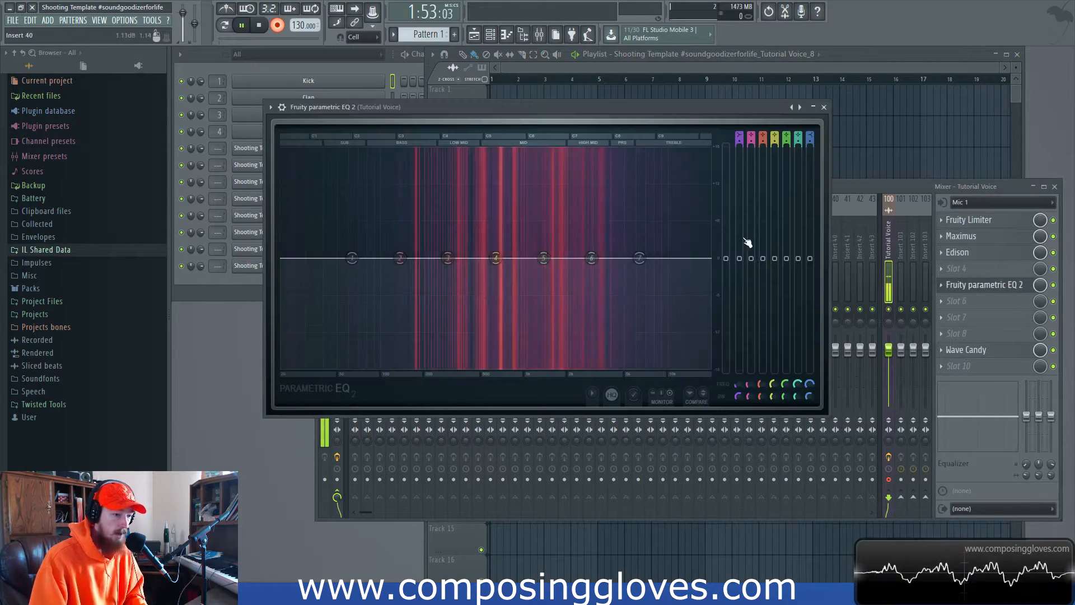
drag(560, 107, 602, 112)
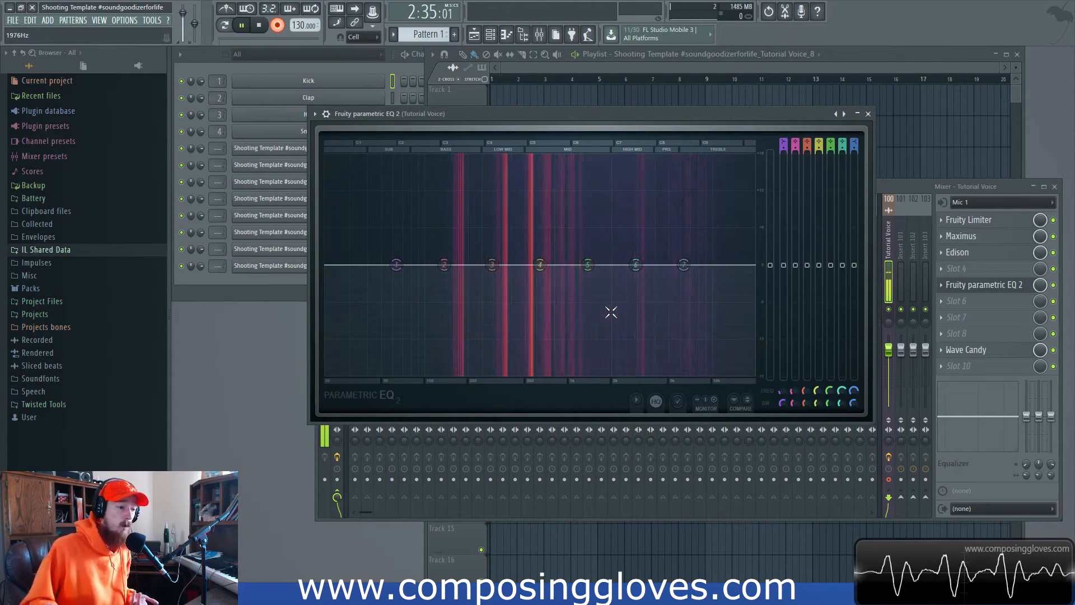
drag(657, 132, 633, 134)
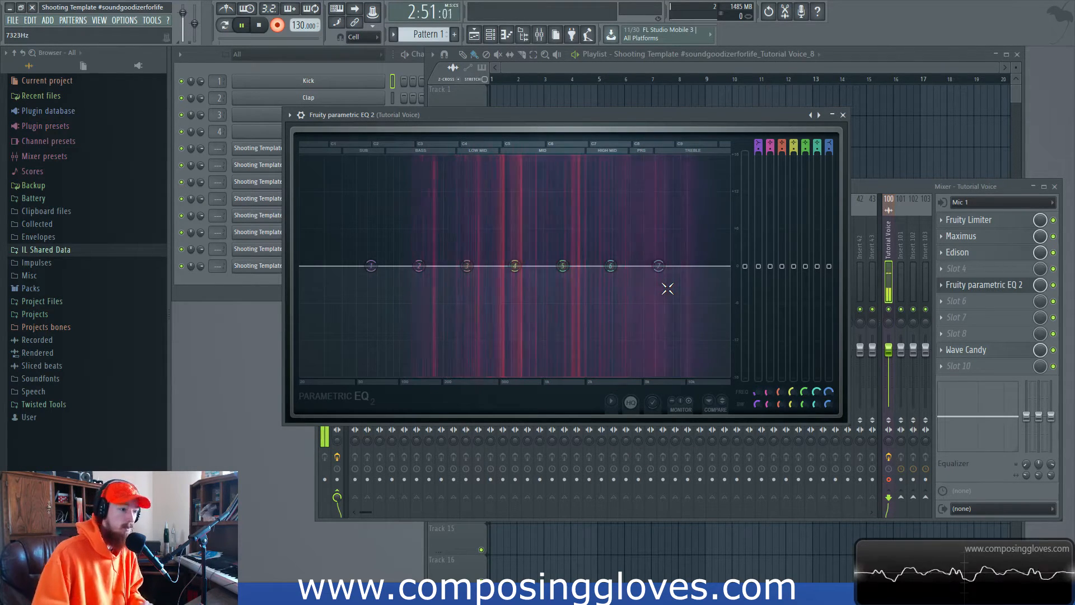
drag(620, 113, 621, 108)
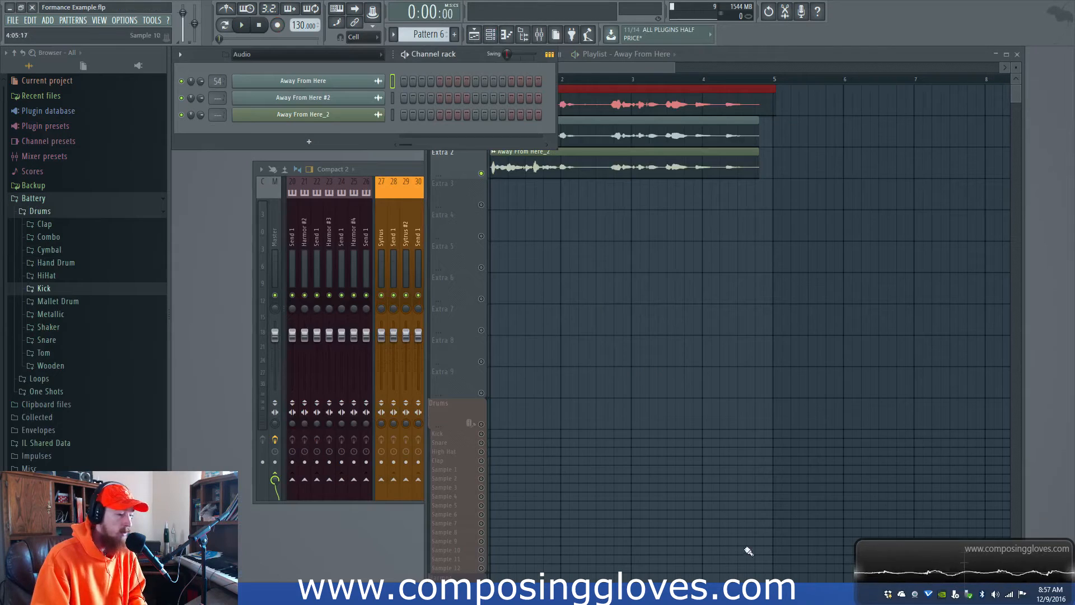
Back in the Formance Example project, open the Away From Here clip's settings and the Newtone effect on its mixer track
click(659, 69)
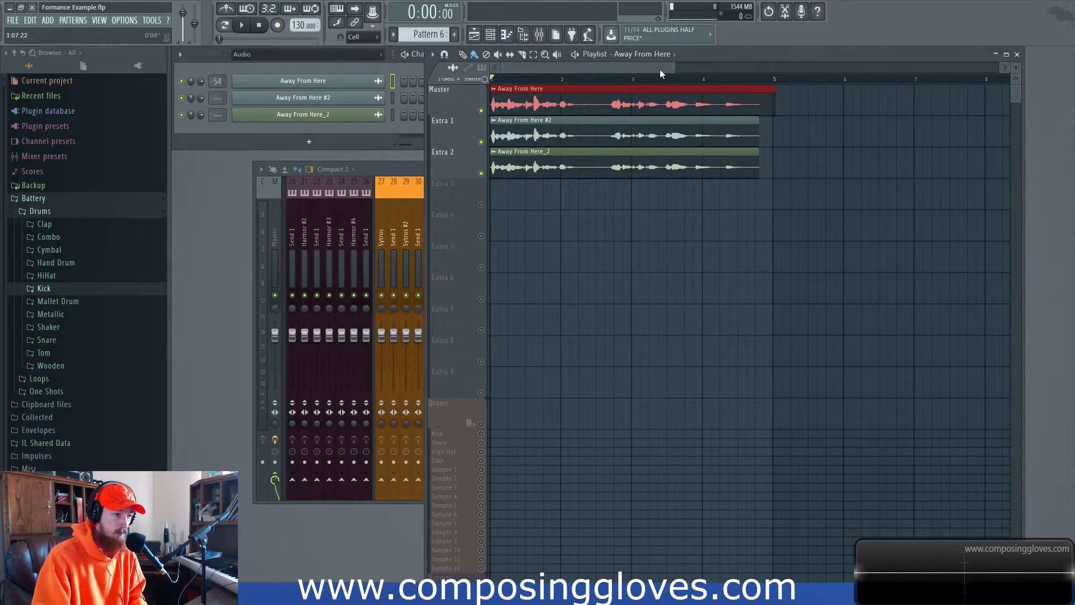
double_click(568, 99)
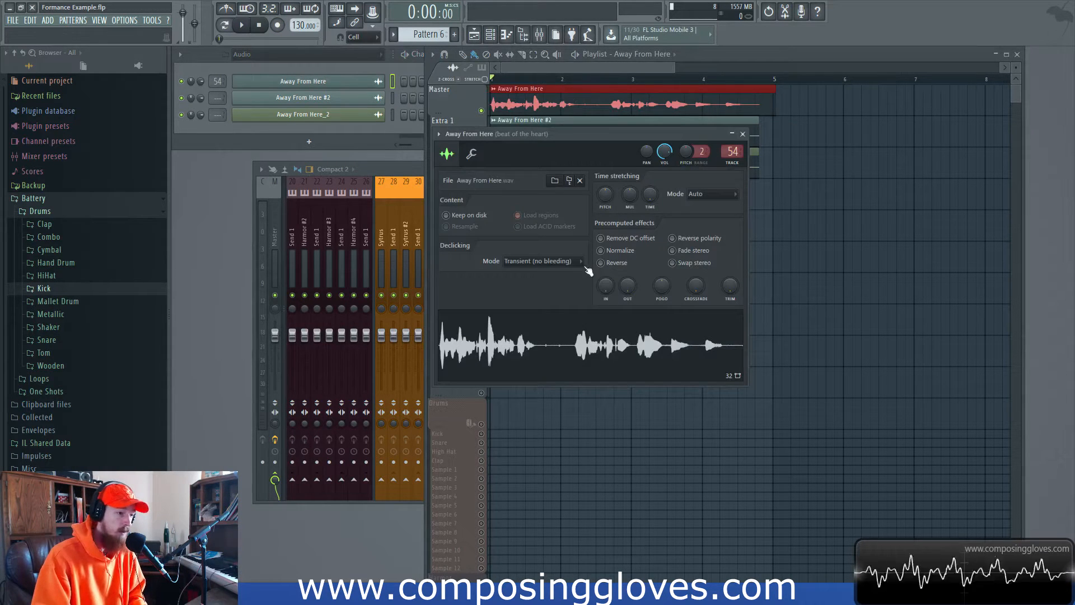
click(400, 173)
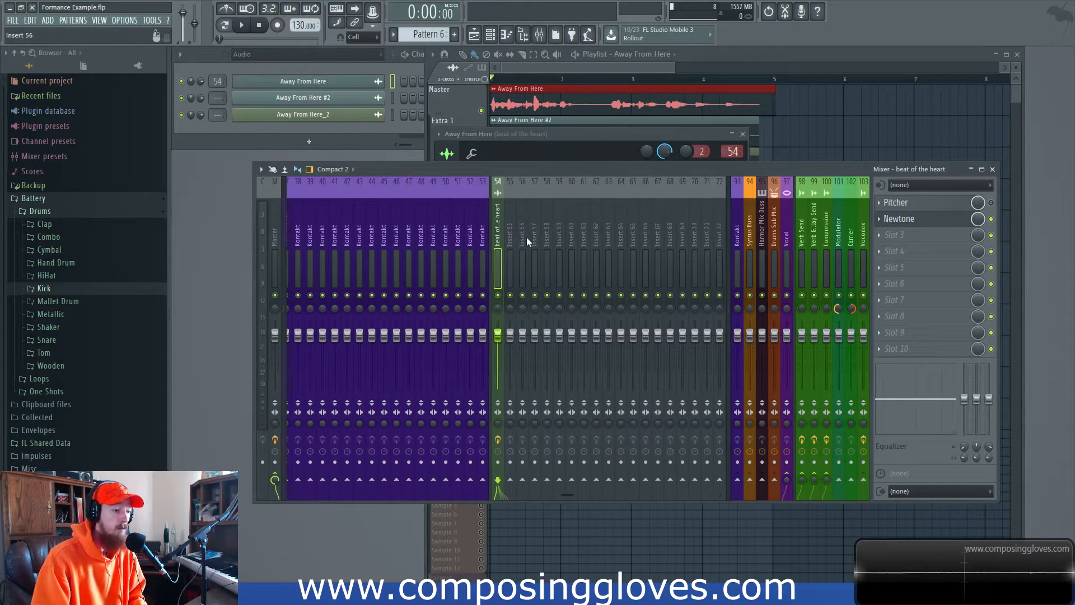
click(894, 219)
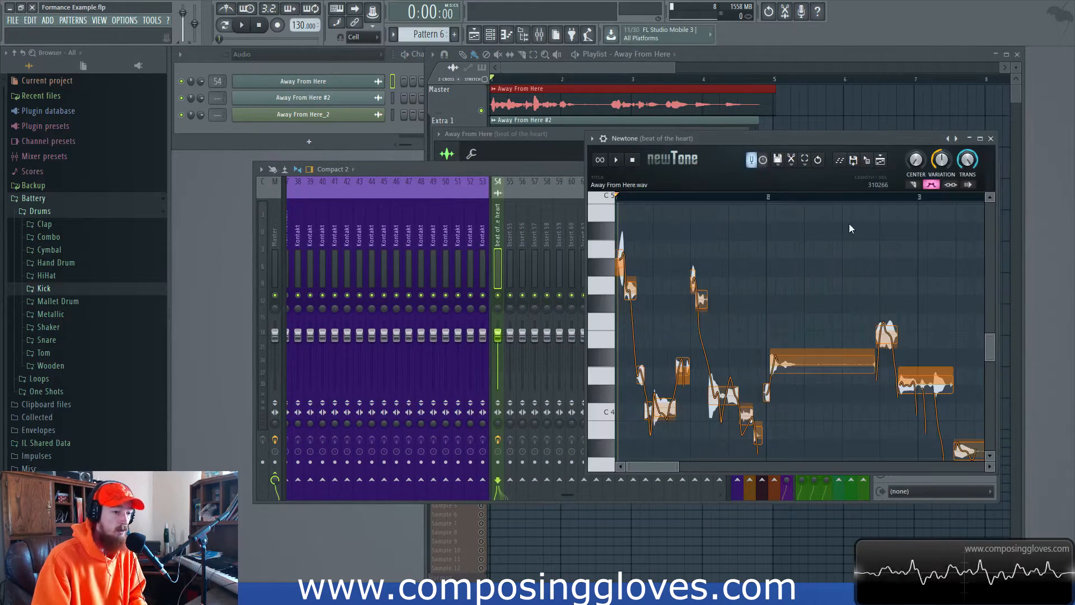
Detach the Newtone window, move it clear of the clips, and bring the playlist forward
drag(762, 139, 580, 158)
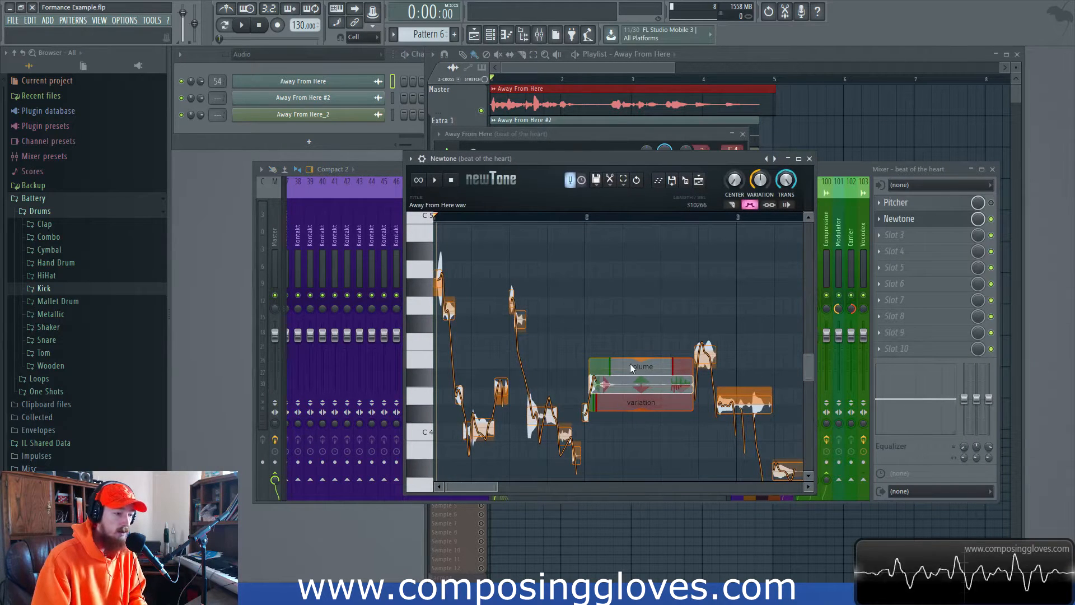
click(410, 159)
click(434, 375)
drag(511, 160, 661, 133)
click(564, 85)
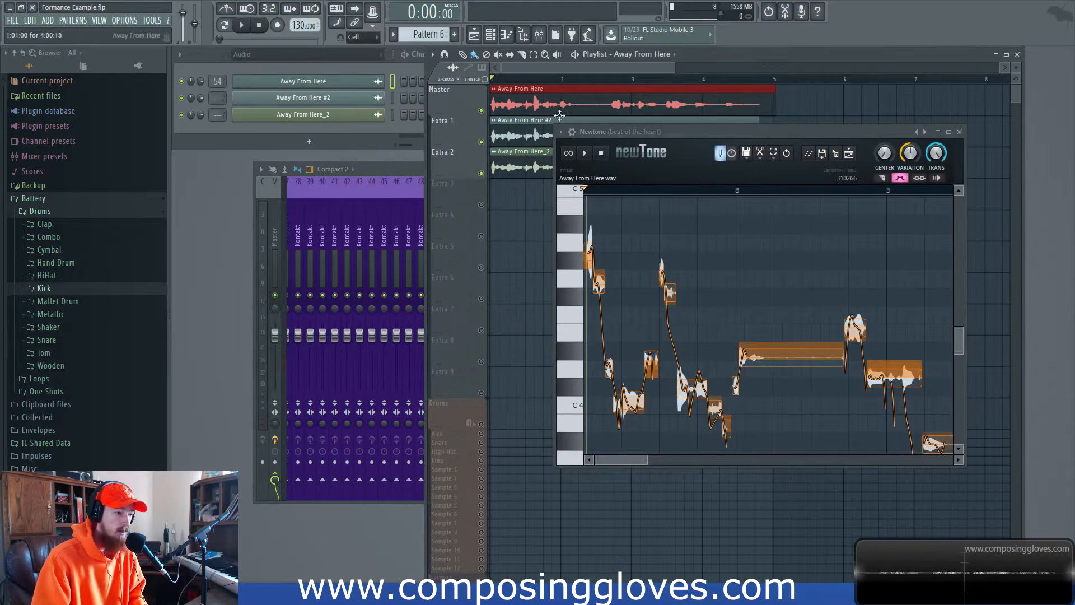
Open the Away From Here clip's channel settings and arrange them side by side with Newtone
double_click(535, 100)
drag(526, 131, 357, 125)
drag(346, 332, 759, 281)
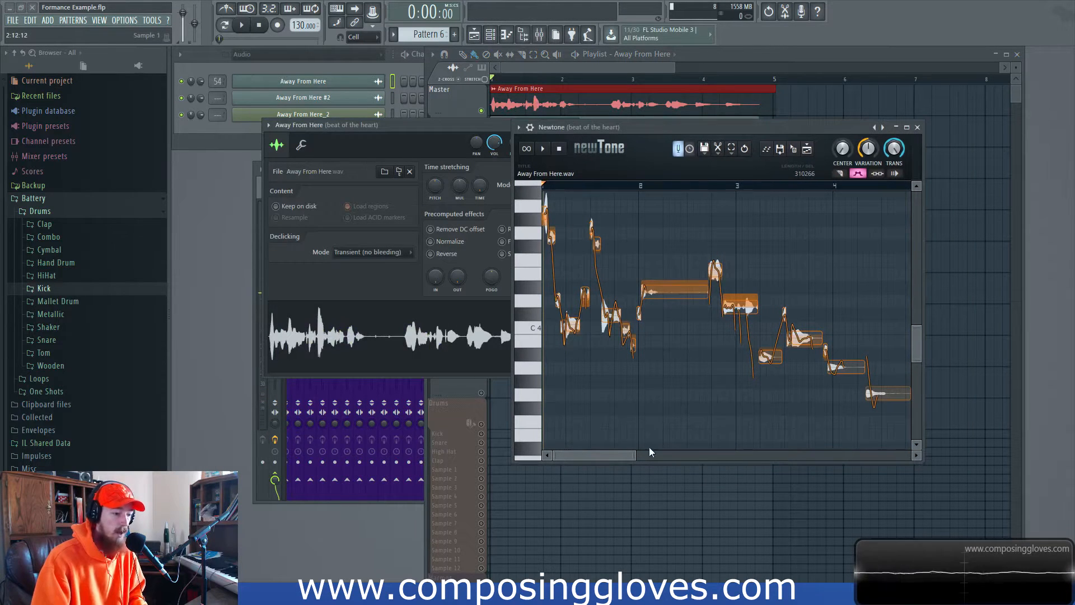
Play the vocal in Newtone and examine the long note's volume and variation controls and the Advanced edit mode
key(space)
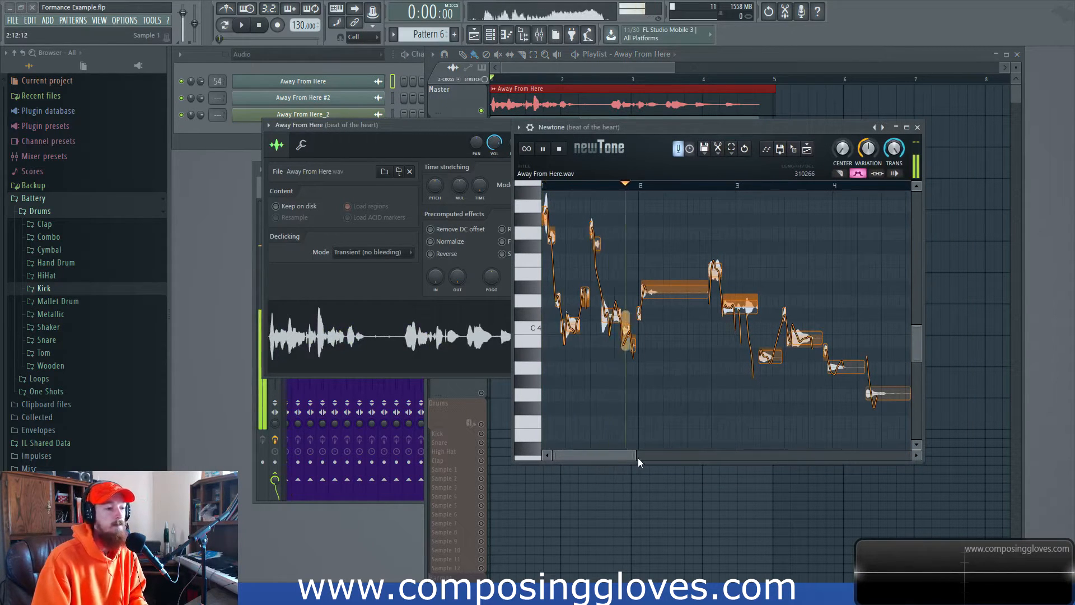
mouse_move(656, 302)
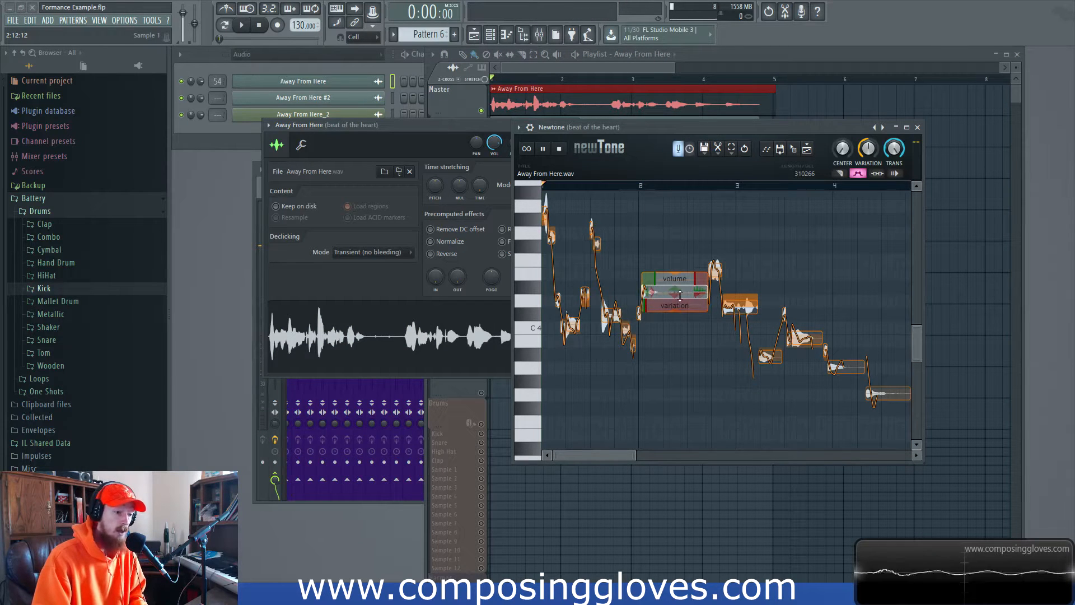
scroll(684, 291, up, 2)
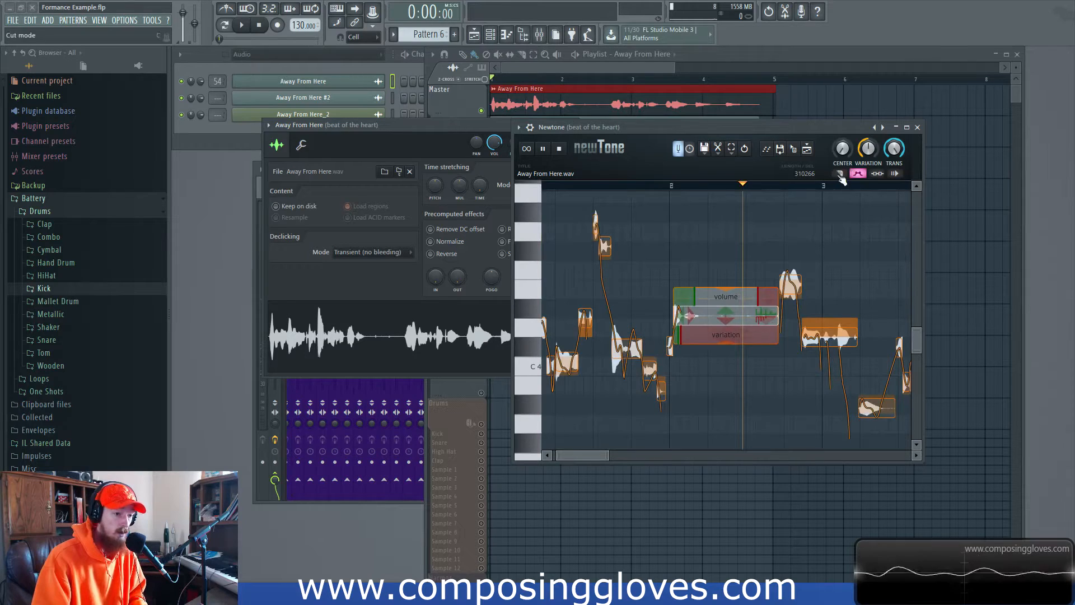
click(858, 173)
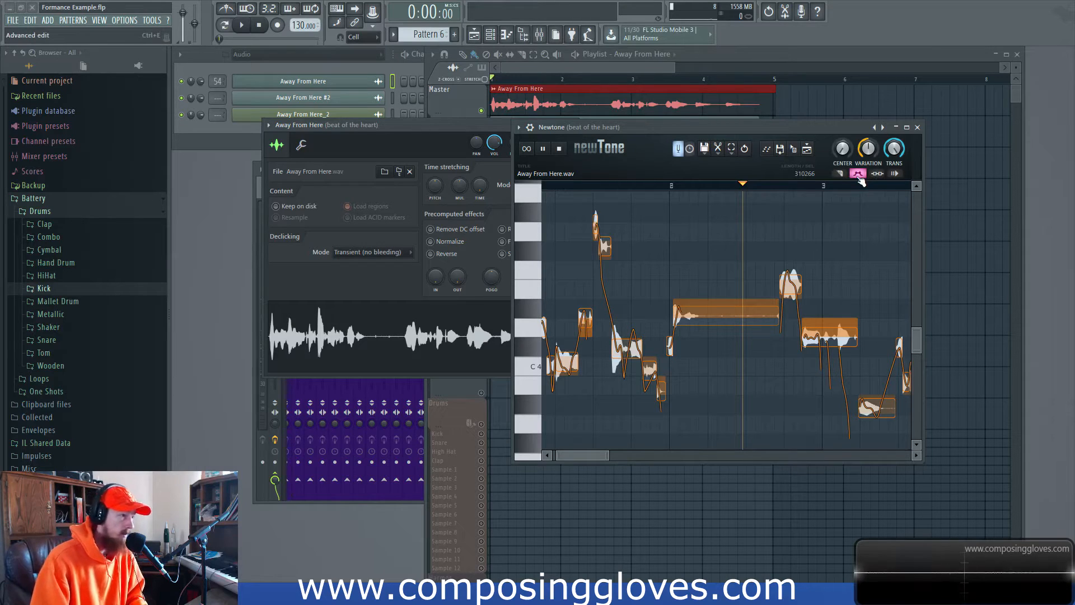
Raise the formant shift of all the vocal notes in Newtone to about 10.60 st and play the result
mouse_move(729, 309)
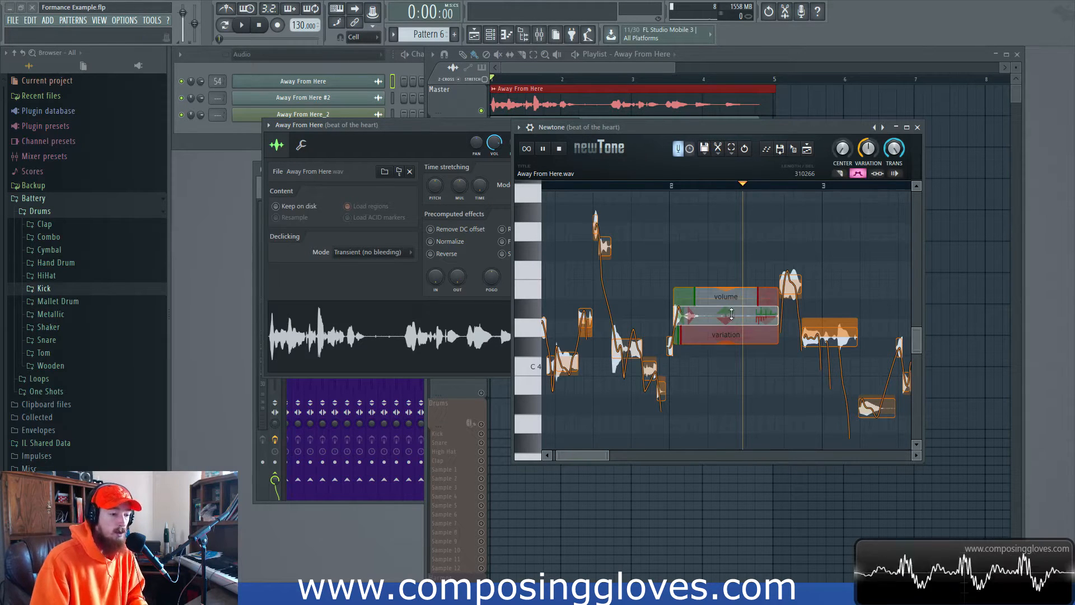
mouse_move(761, 326)
mouse_down()
mouse_move(762, 309)
mouse_move(763, 327)
mouse_up()
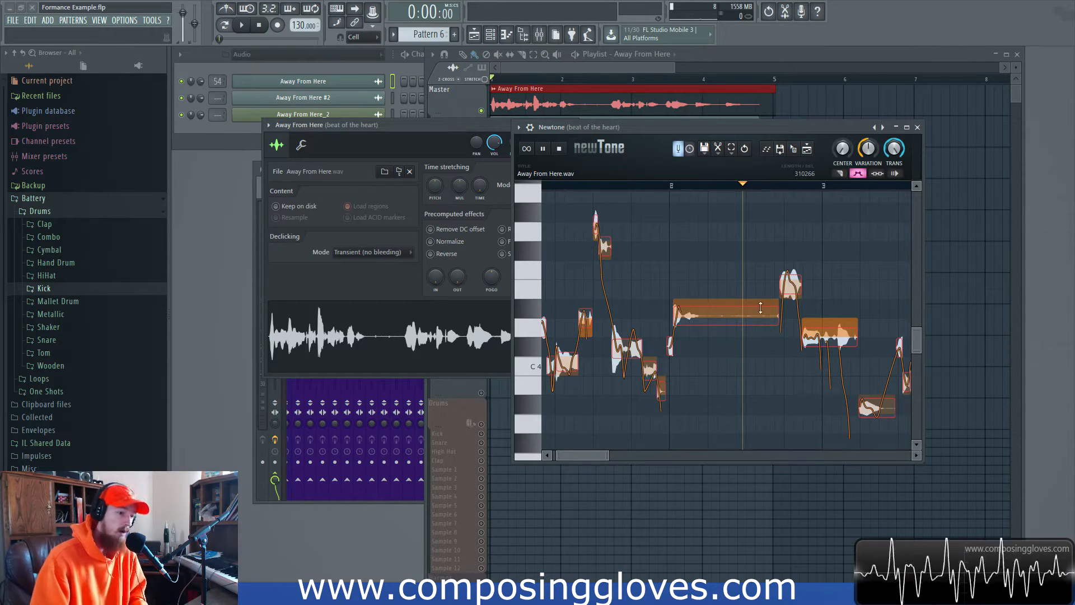
mouse_move(750, 317)
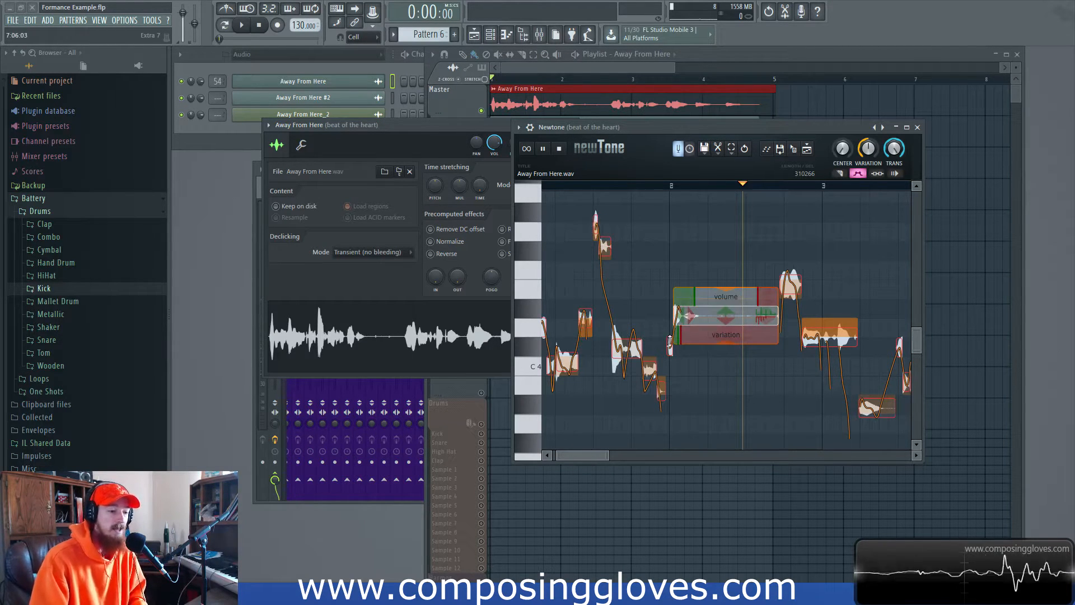
drag(763, 326, 755, 179)
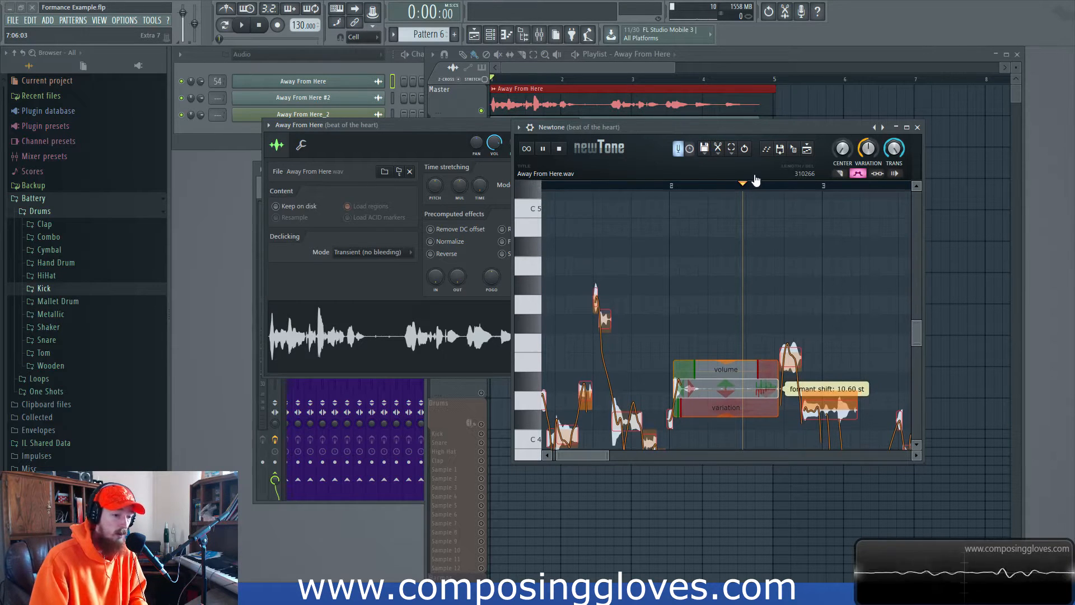
scroll(824, 358, down, 1)
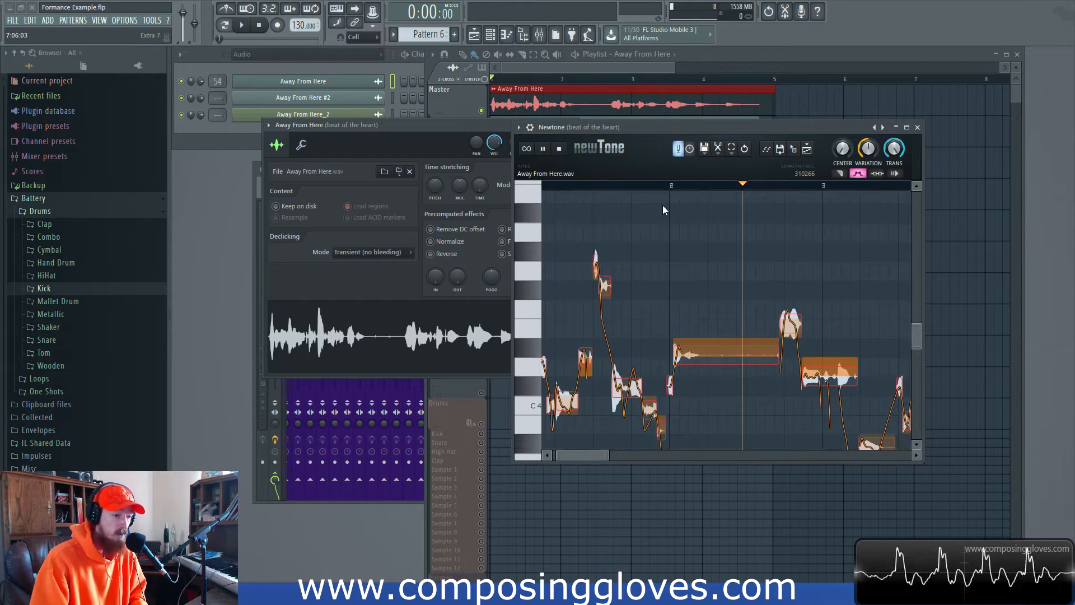
drag(636, 184, 432, 184)
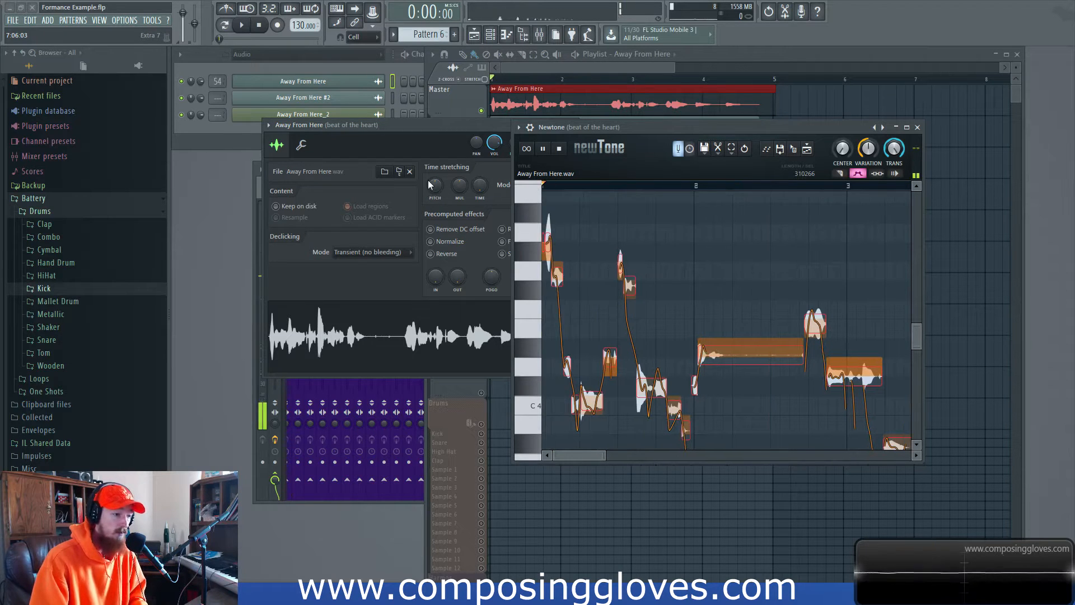
key(space)
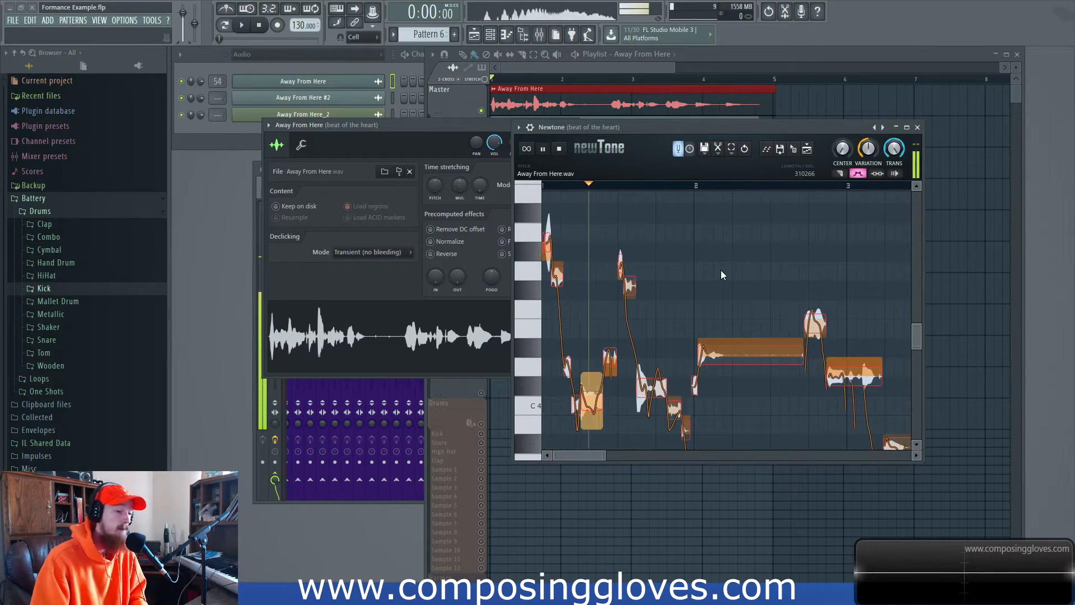
key(space)
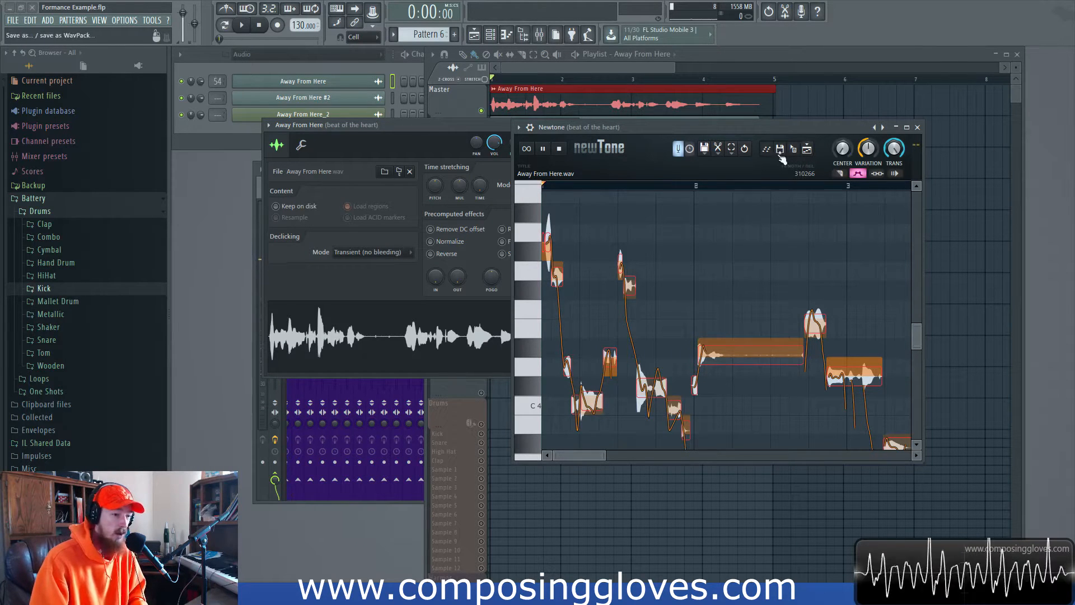
Send the formant-raised vocal from Newtone to the playlist and solo its Extra 4 track, keeping Newtone clear of the clips
drag(794, 152, 813, 160)
drag(758, 214, 751, 214)
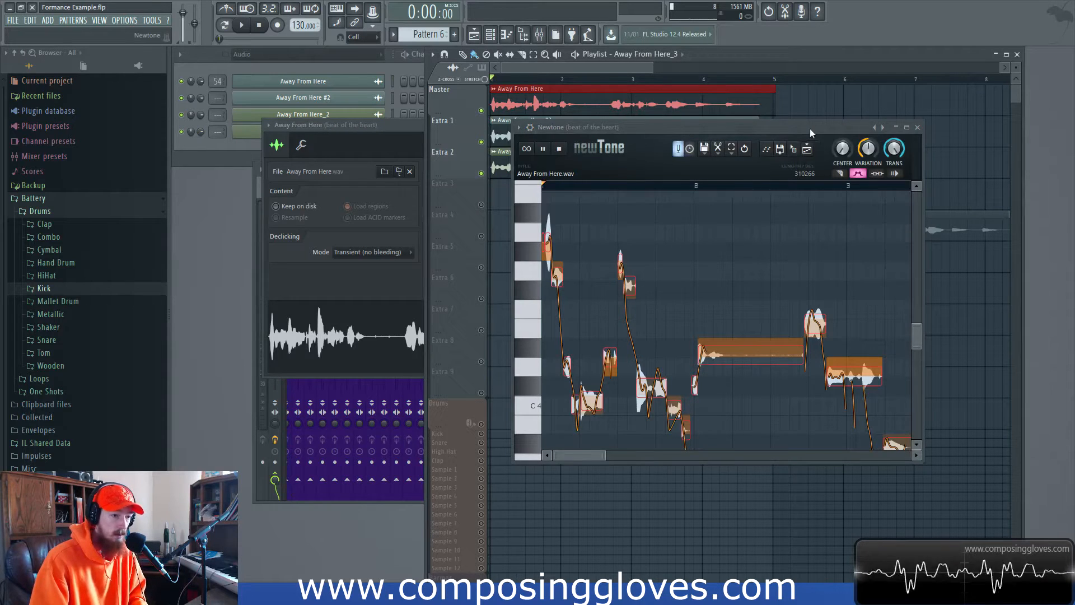
drag(809, 128, 311, 194)
drag(777, 236, 519, 237)
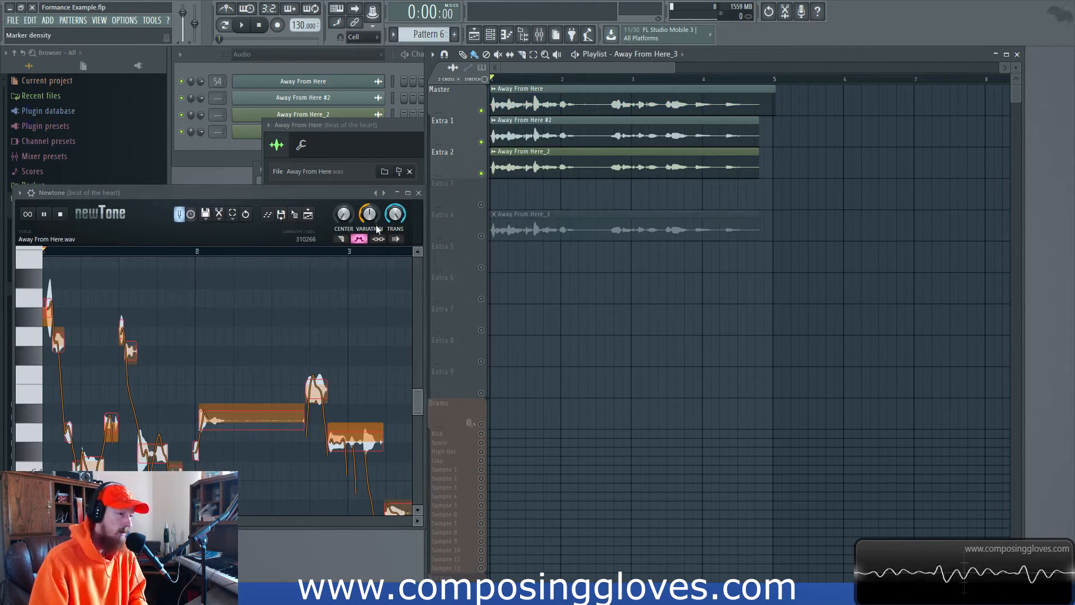
right_click(481, 237)
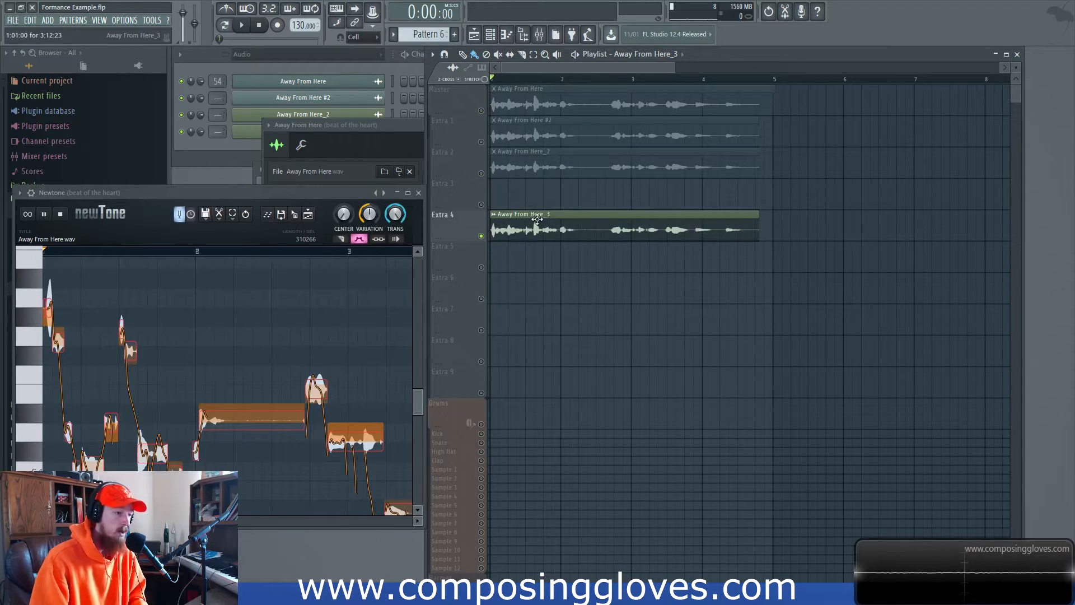
Lower the time-stretching pitch of the Away From Here_3 clip and audition its sample
double_click(536, 217)
drag(501, 183, 850, 178)
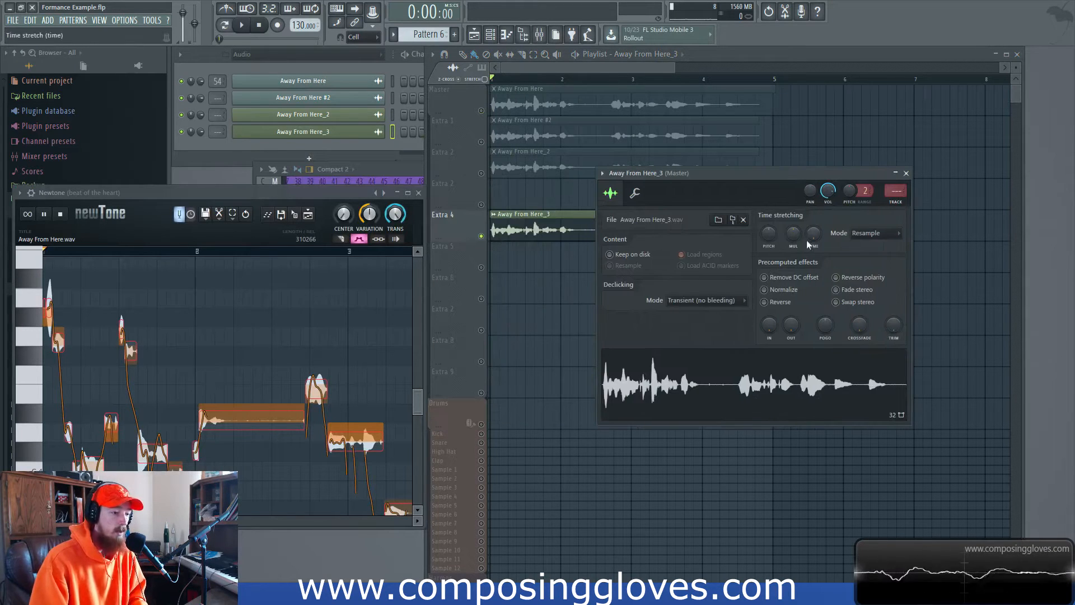
click(742, 394)
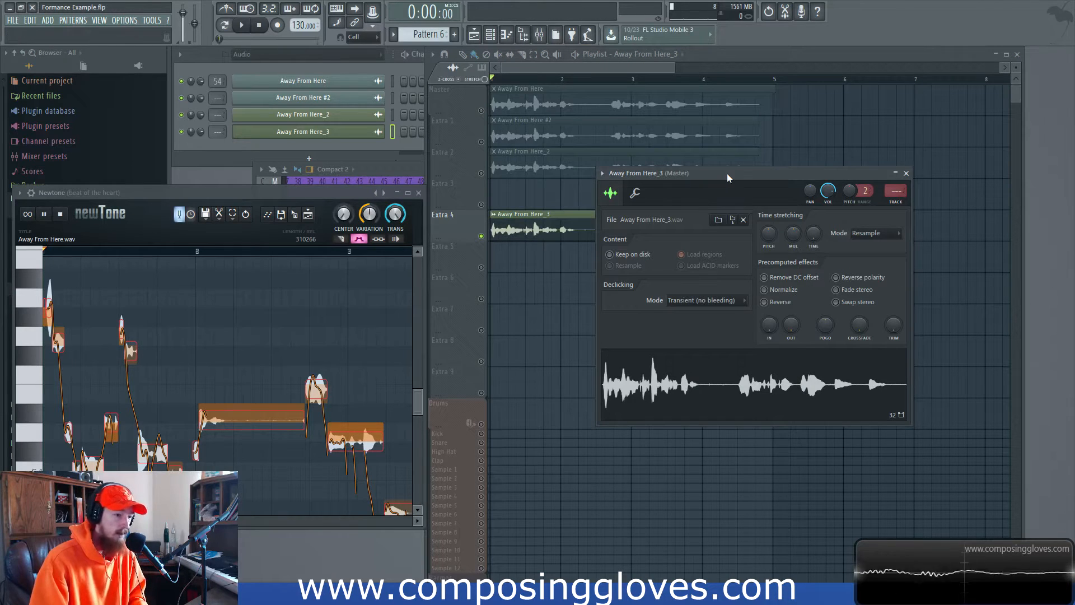
drag(727, 173, 715, 174)
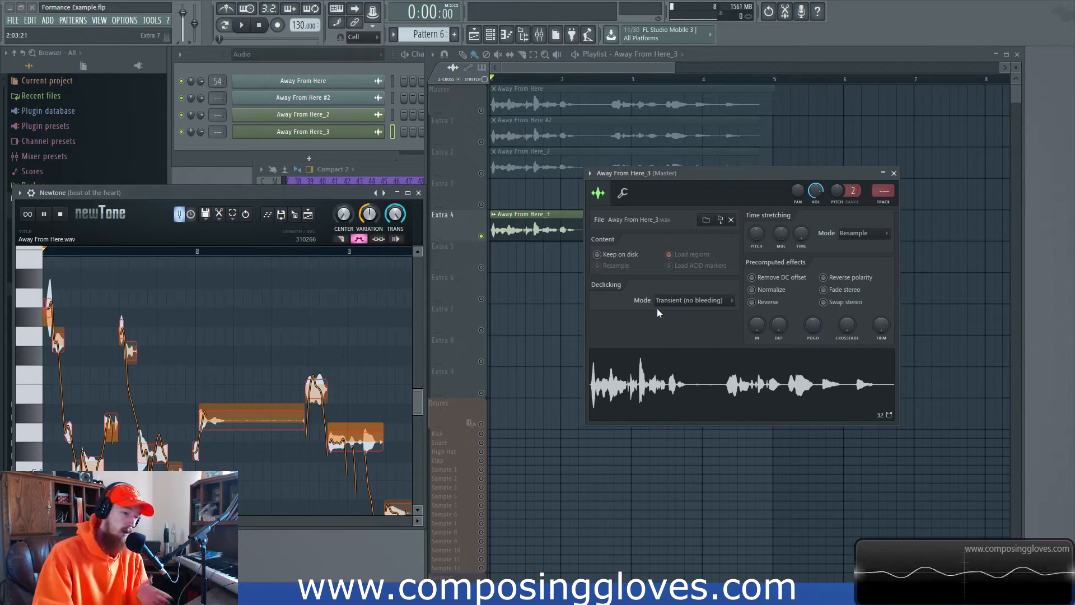
drag(756, 233, 756, 272)
click(755, 384)
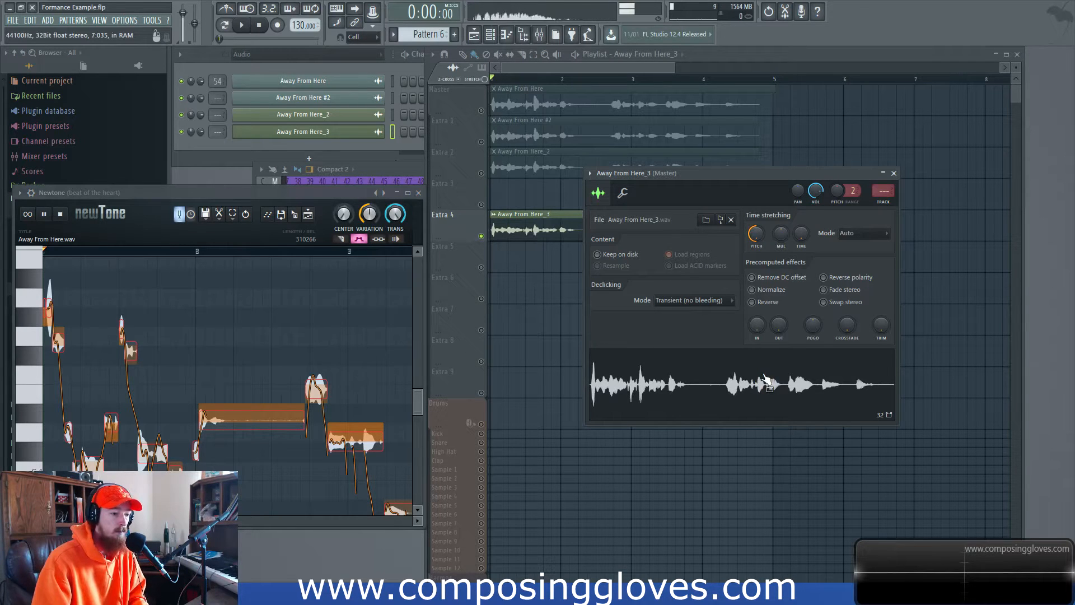
click(452, 223)
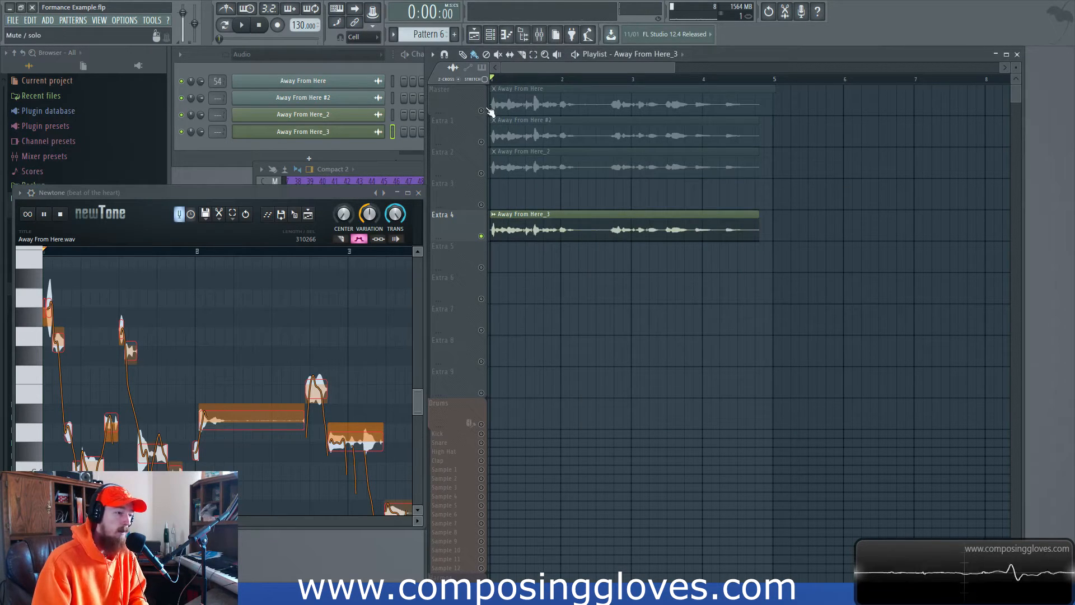
Unmute the Master playlist track, and lower the Away From Here clip's time-stretching pitch while auditioning its sample
double_click(488, 104)
click(260, 28)
drag(449, 125, 796, 129)
drag(781, 192, 787, 266)
click(797, 328)
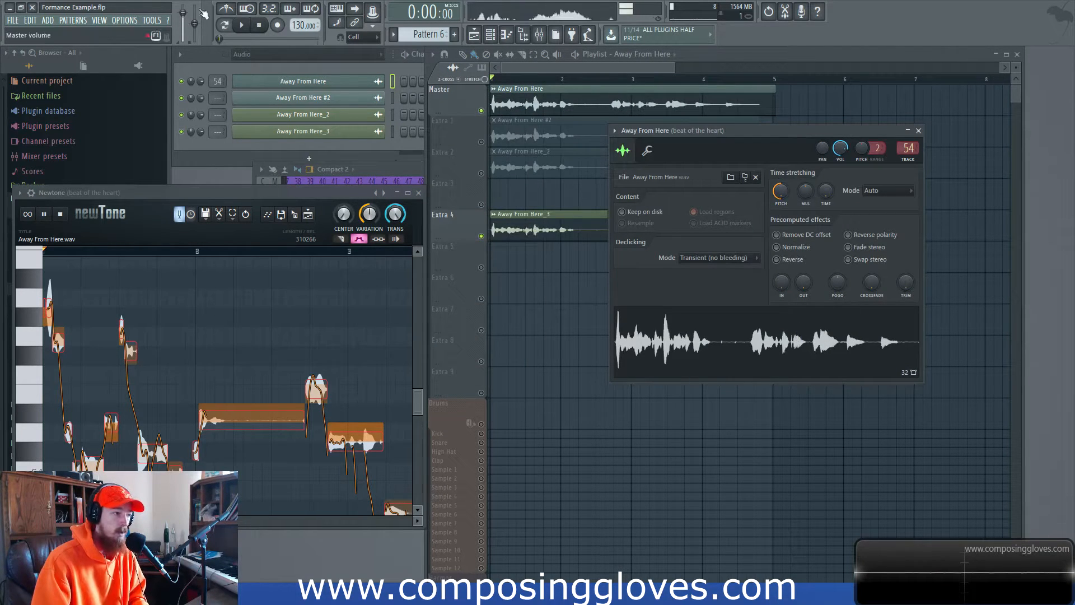
drag(777, 136, 747, 127)
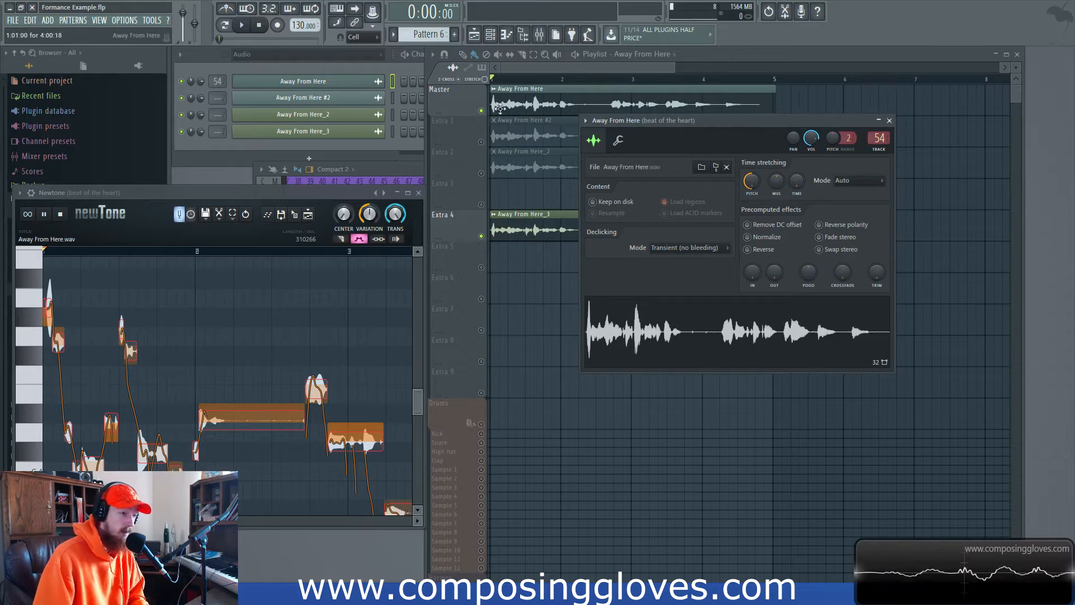
Compare the Away From Here and Away From Here_3 clips in playback, and enable Normalize on Away From Here_3
drag(494, 79, 448, 77)
key(space)
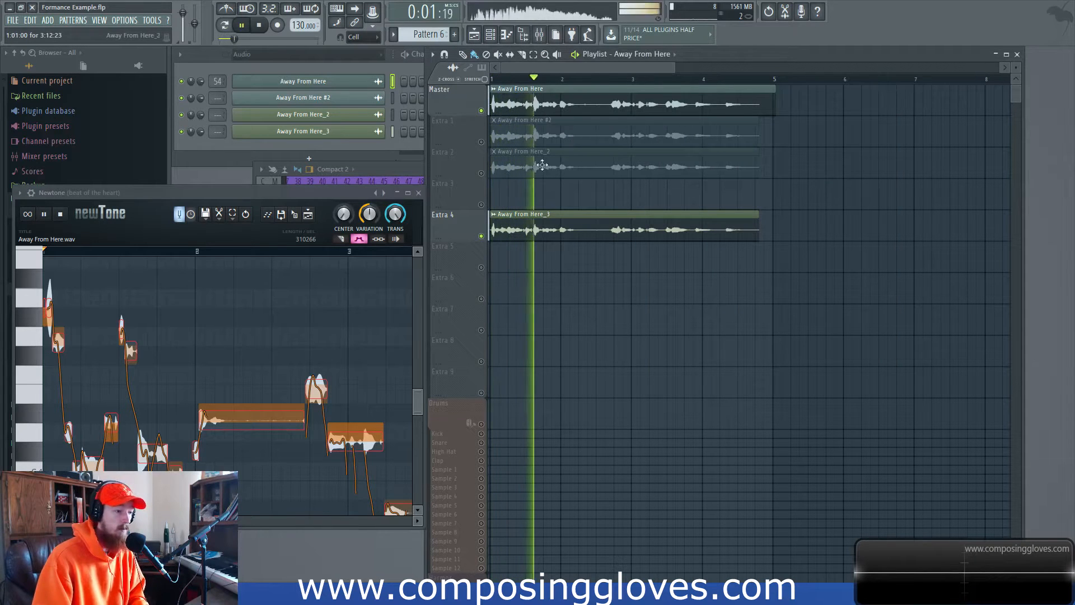
key(space)
double_click(522, 221)
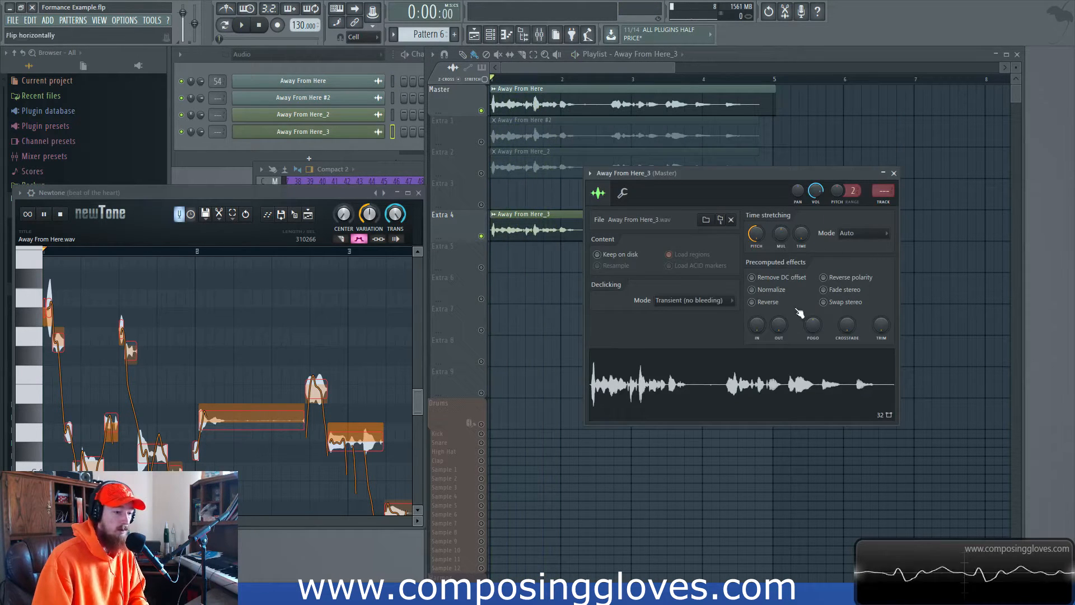
click(767, 291)
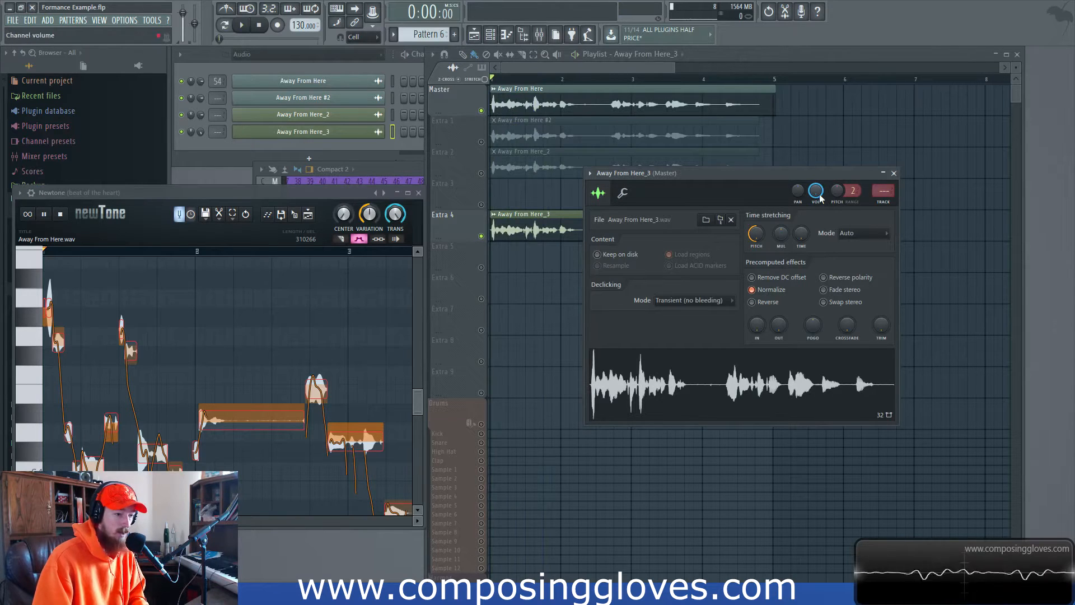
key(space)
click(481, 111)
key(space)
click(482, 112)
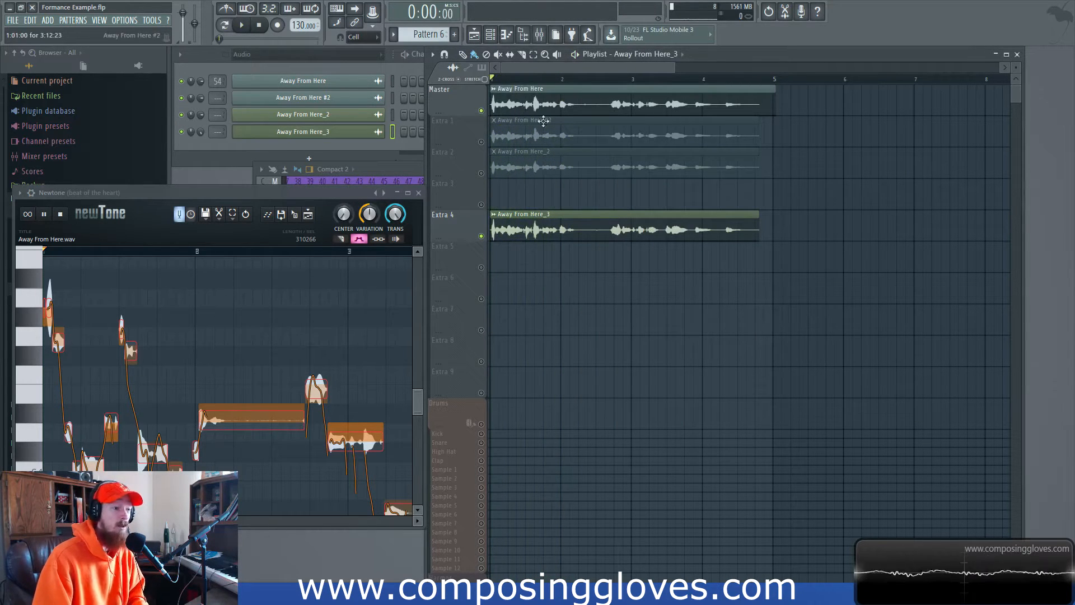
Mute the Away From Here_3 clip and reset the Away From Here clip's time-stretching pitch to default
click(627, 85)
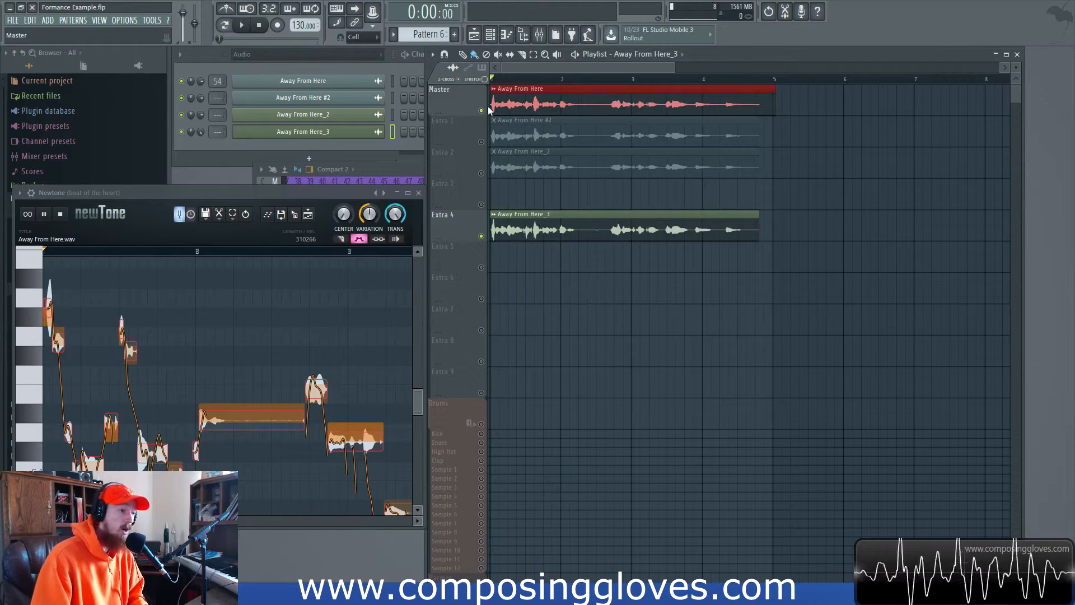
alt+right_click(536, 229)
alt+right_click(543, 106)
alt+right_click(572, 85)
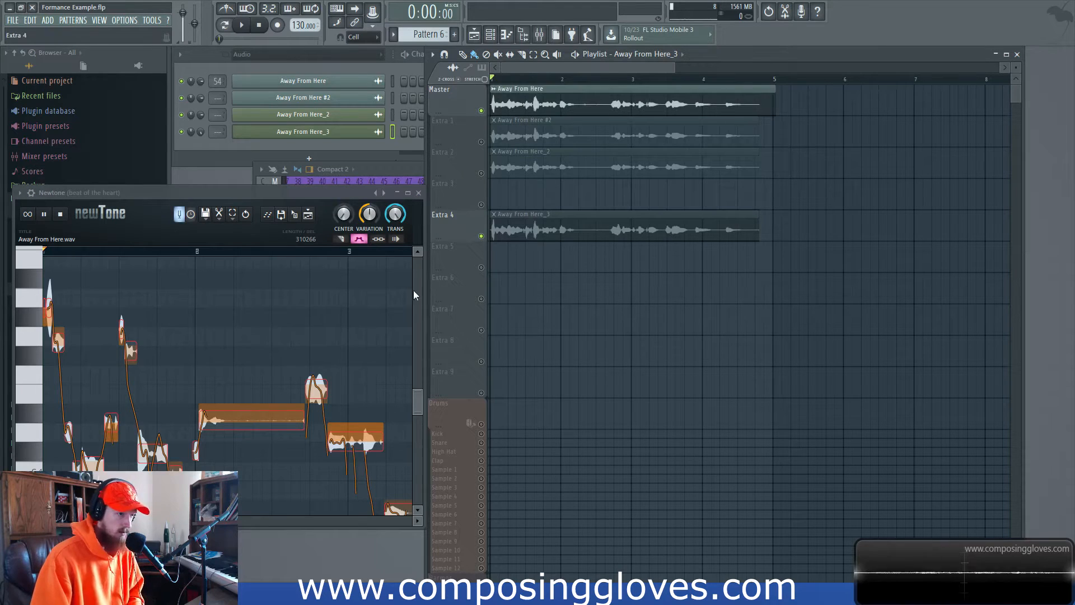
double_click(524, 103)
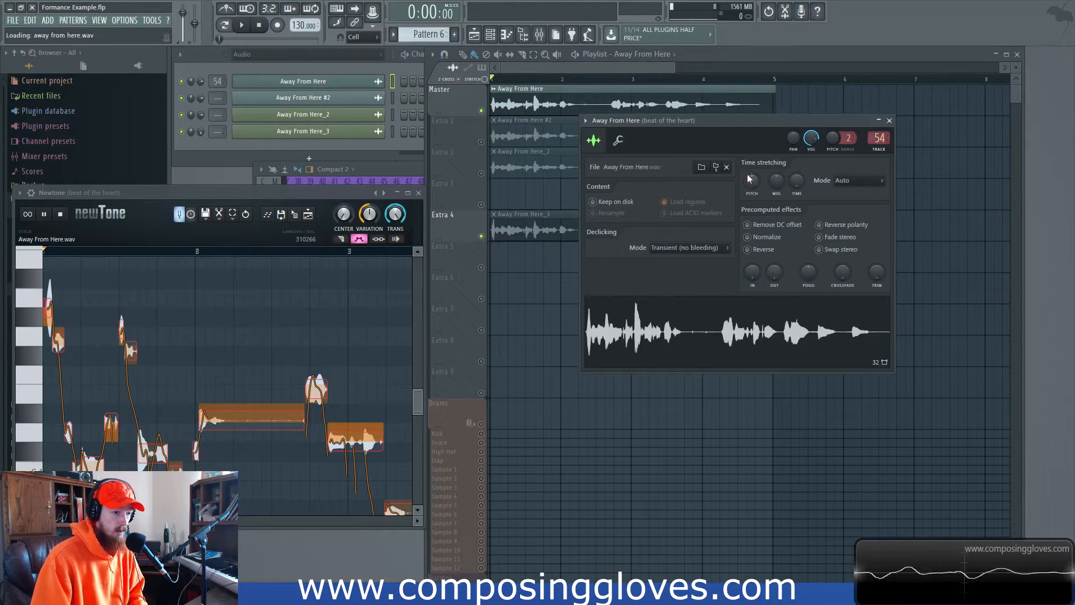
click(889, 121)
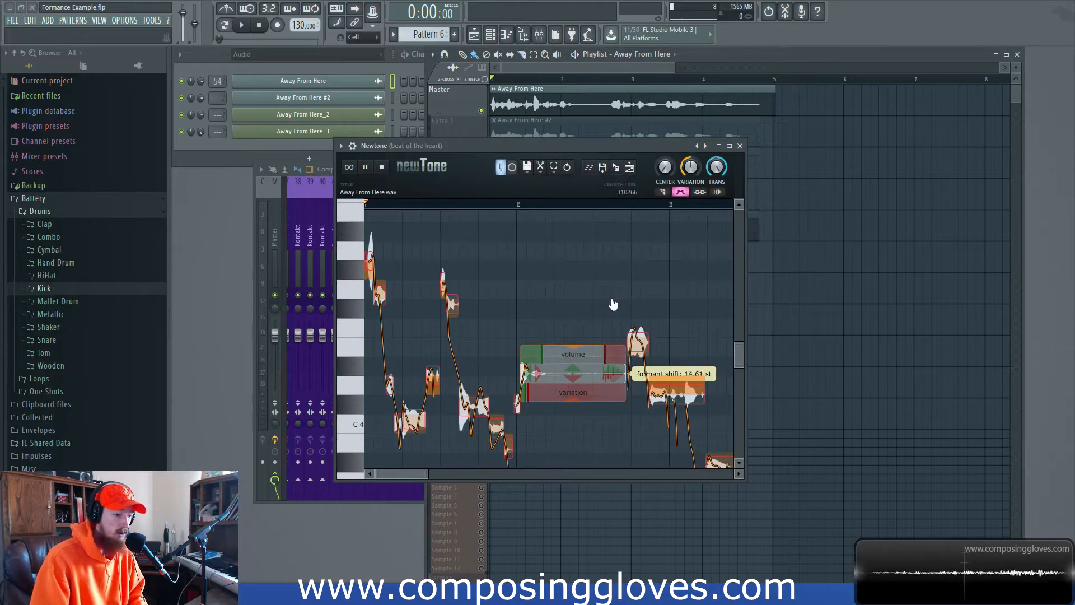
Lower the formant shift of all the notes in Newtone to about -11.29 st and play the vocal
scroll(610, 232, up, 2)
scroll(607, 241, down, 5)
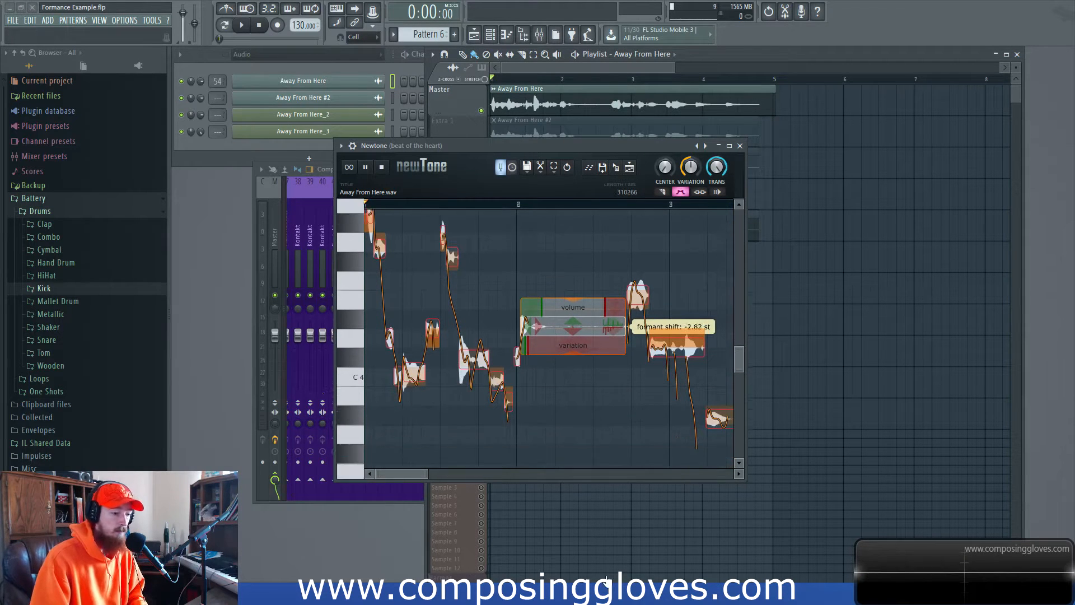
drag(613, 308, 610, 420)
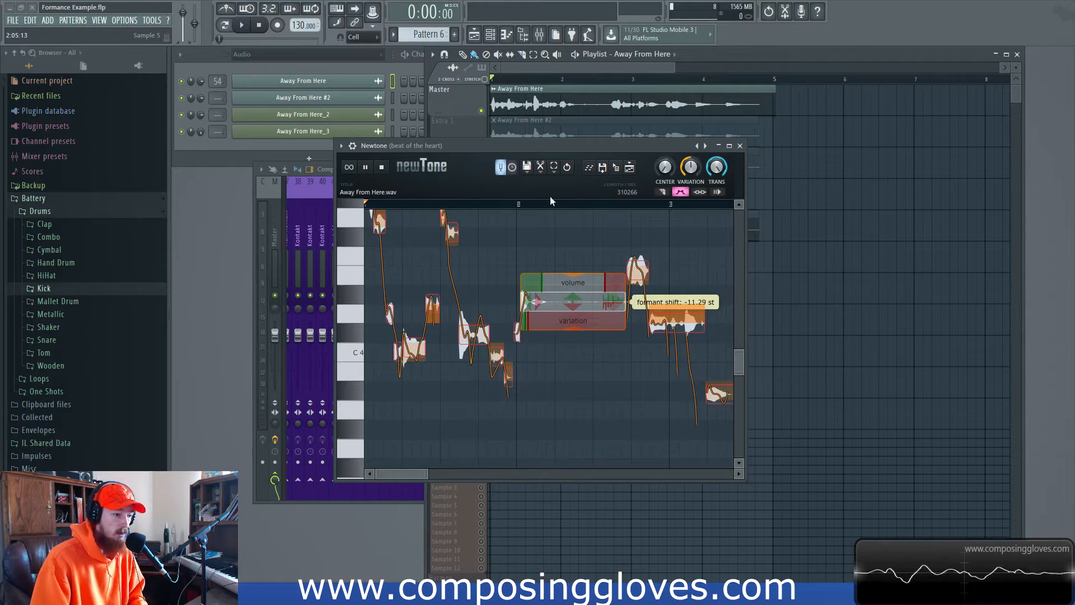
drag(609, 308, 605, 302)
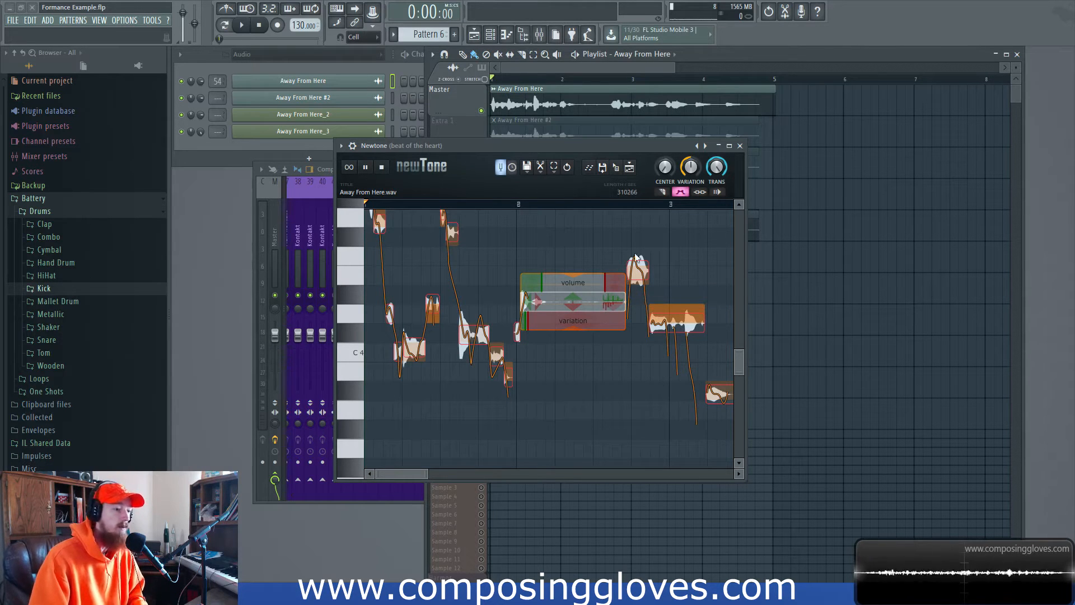
key(space)
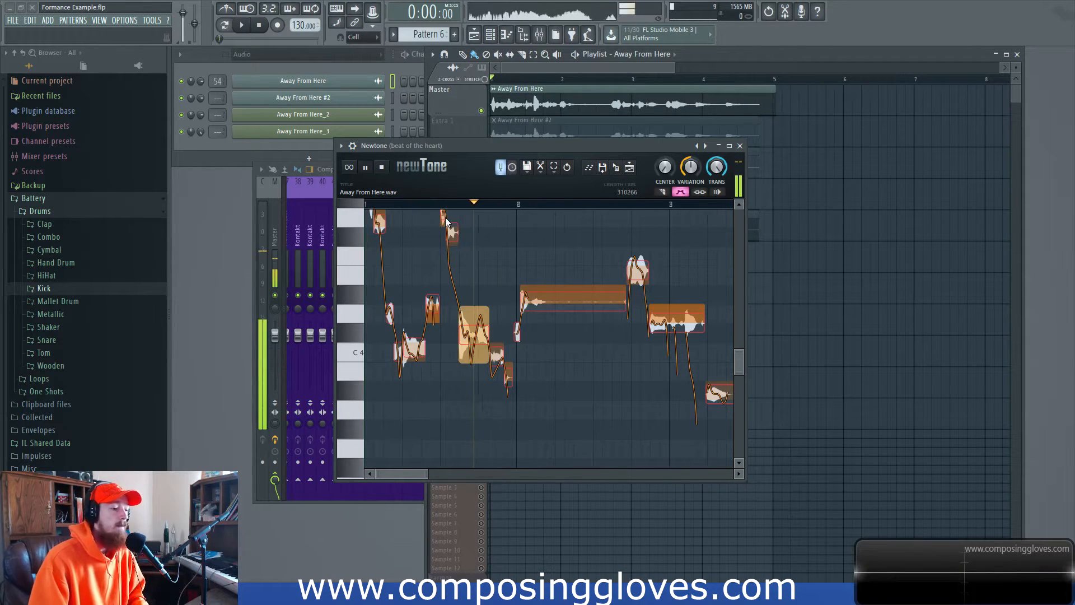
key(space)
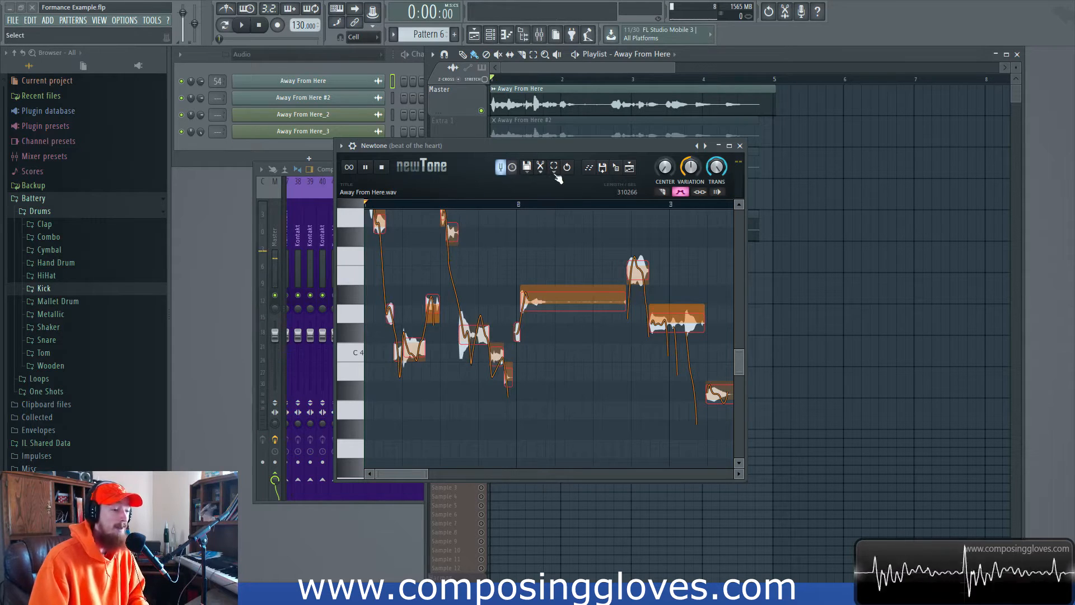
Send the formant-lowered vocal to the playlist and unmute its Extra 5 track, moving Newtone off the playlist
click(629, 167)
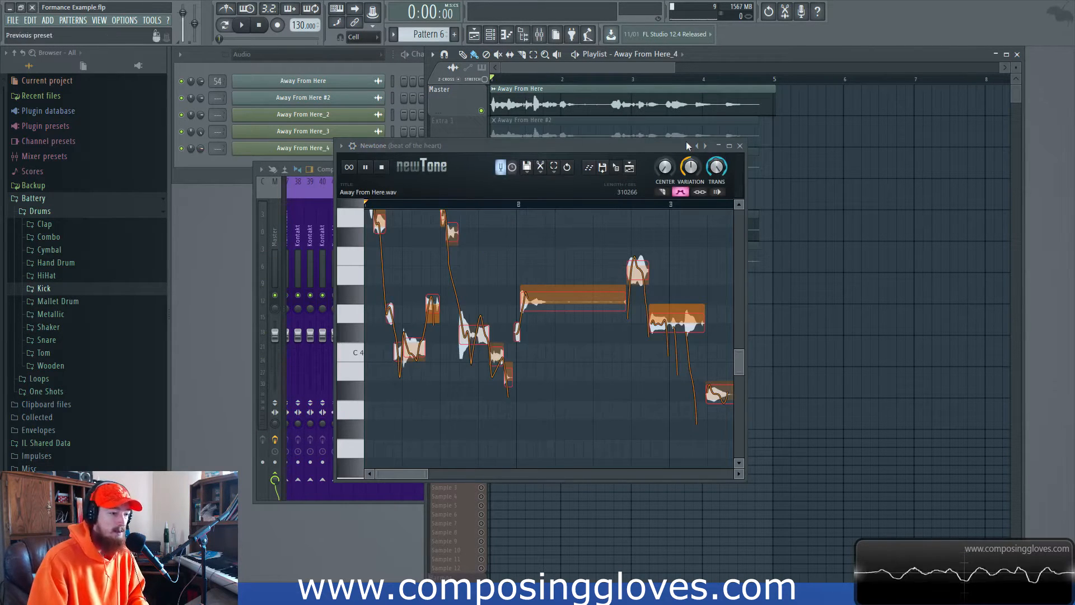
drag(658, 150, 240, 155)
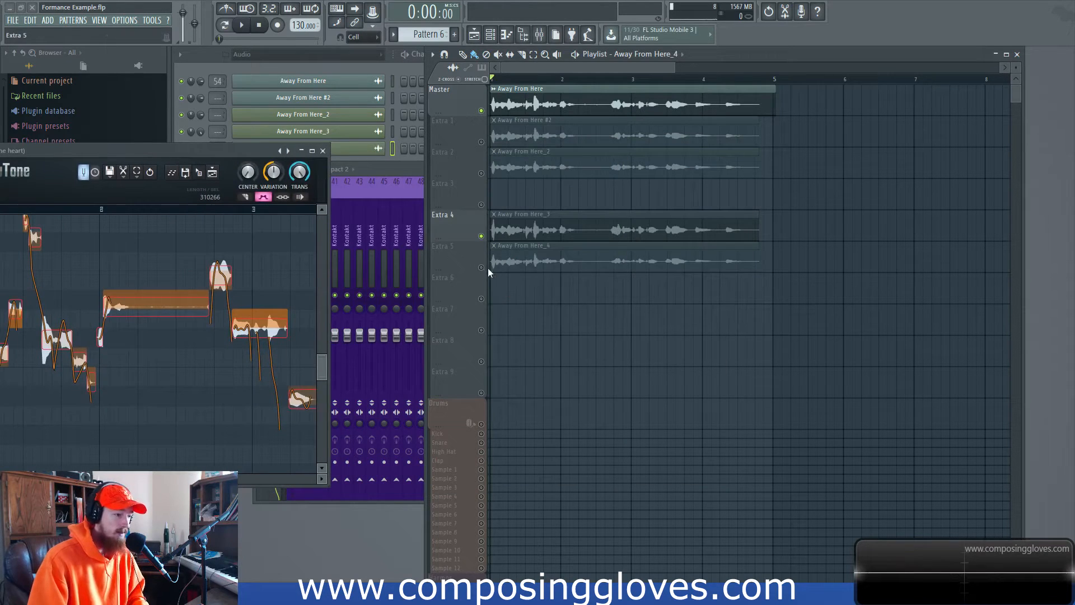
click(481, 267)
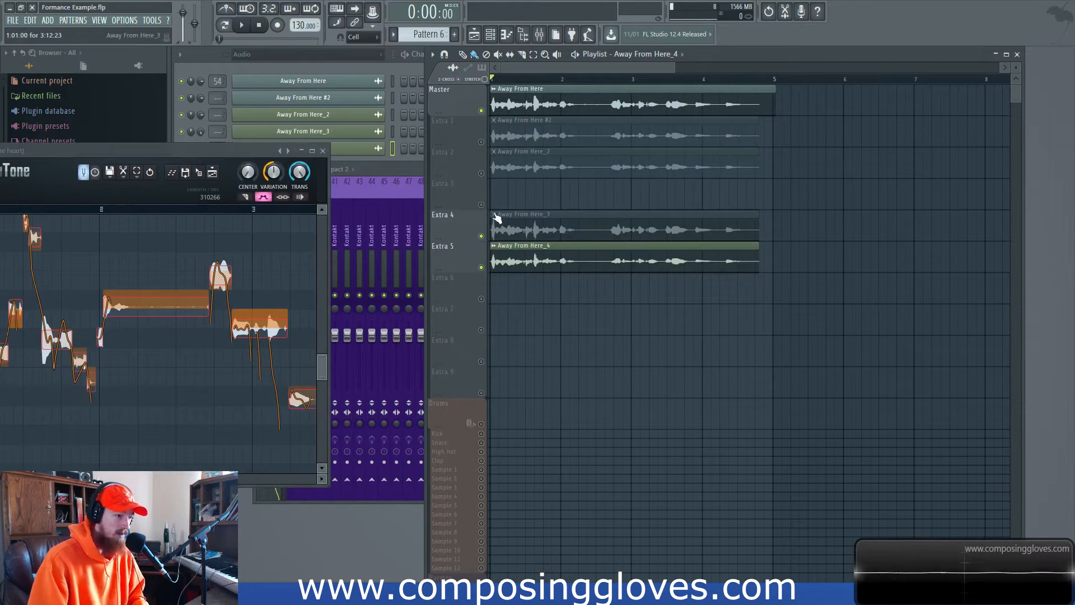
Play the Away From Here_4 clip together with the original vocal, and again with the Master playlist track muted
key(space)
key(space)
click(481, 111)
key(space)
key(space)
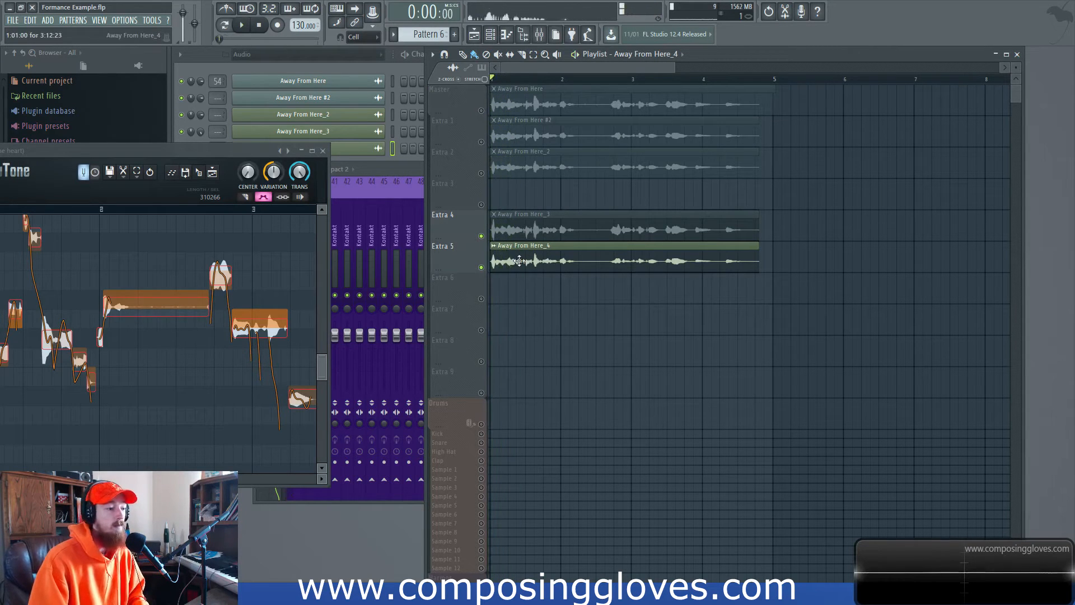
Open the Away From Here_4 clip's settings, set its time-stretching pitch to +400 cents with the Auto mode, and play it
double_click(518, 258)
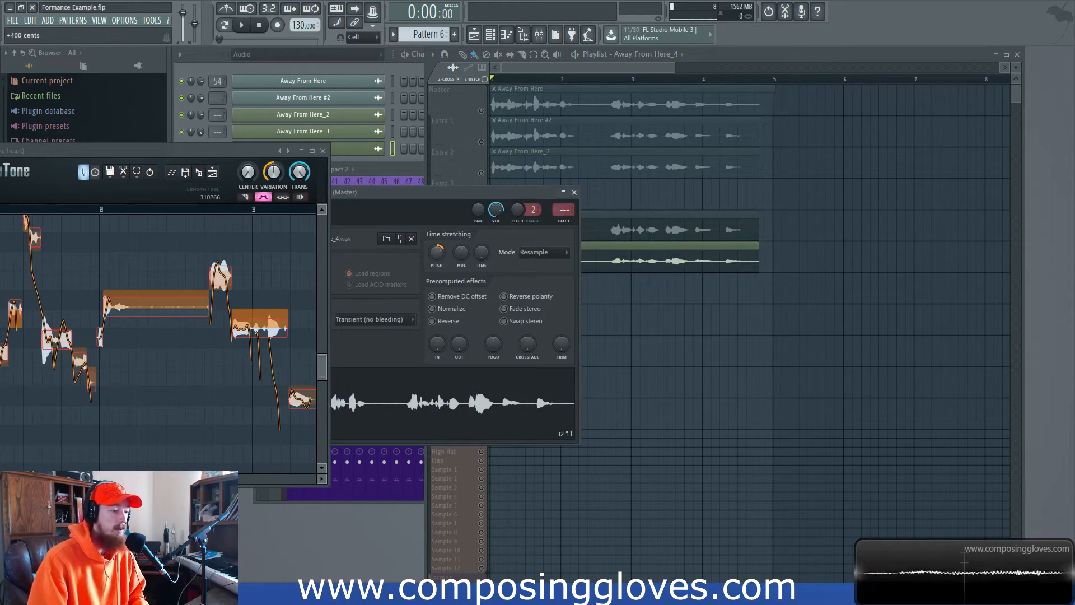
key(space)
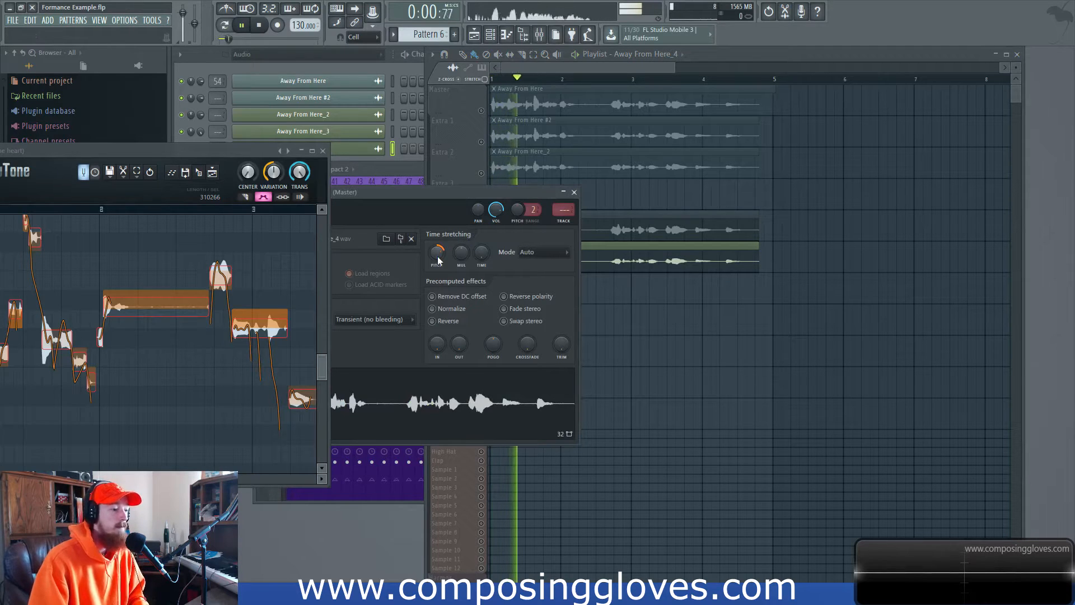
key(space)
Solo the Extra 1 track and play the Away From Here #2 clip for comparison, returning the solo to Extra 5
right_click(482, 142)
key(space)
key(space)
right_click(482, 142)
right_click(481, 268)
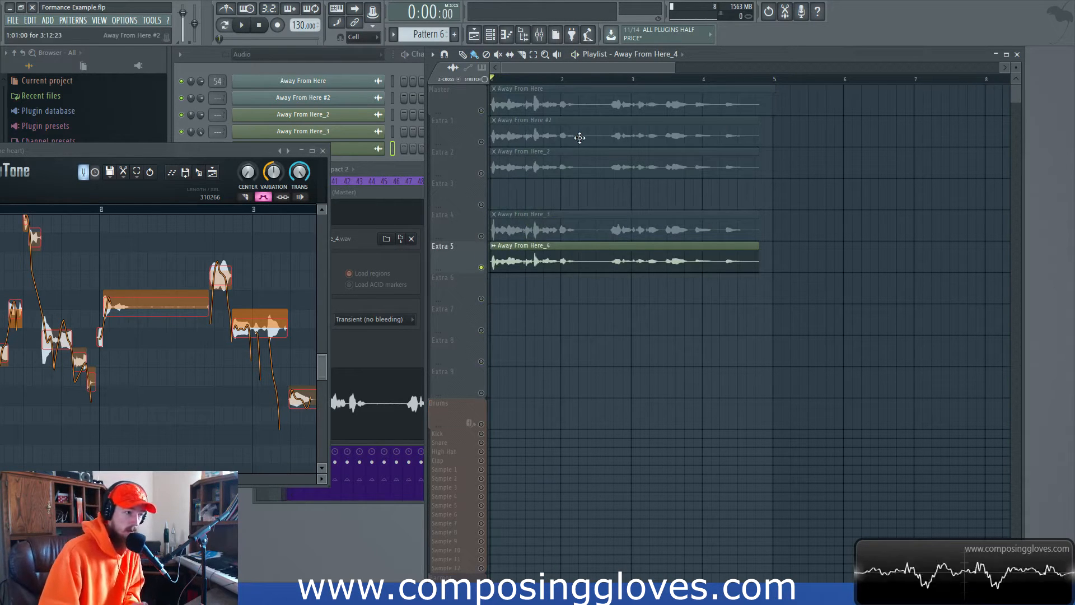
Unsolo the Extra 5 track so the other playlist tracks are active, and bring the Newtone window fully into view
drag(557, 139, 608, 135)
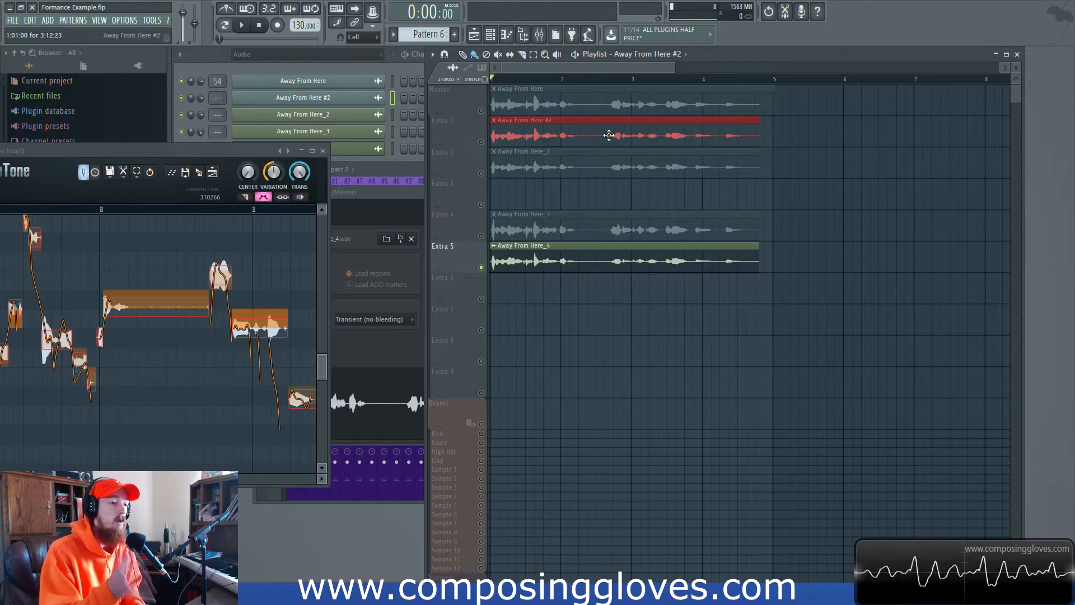
right_click(483, 268)
click(616, 261)
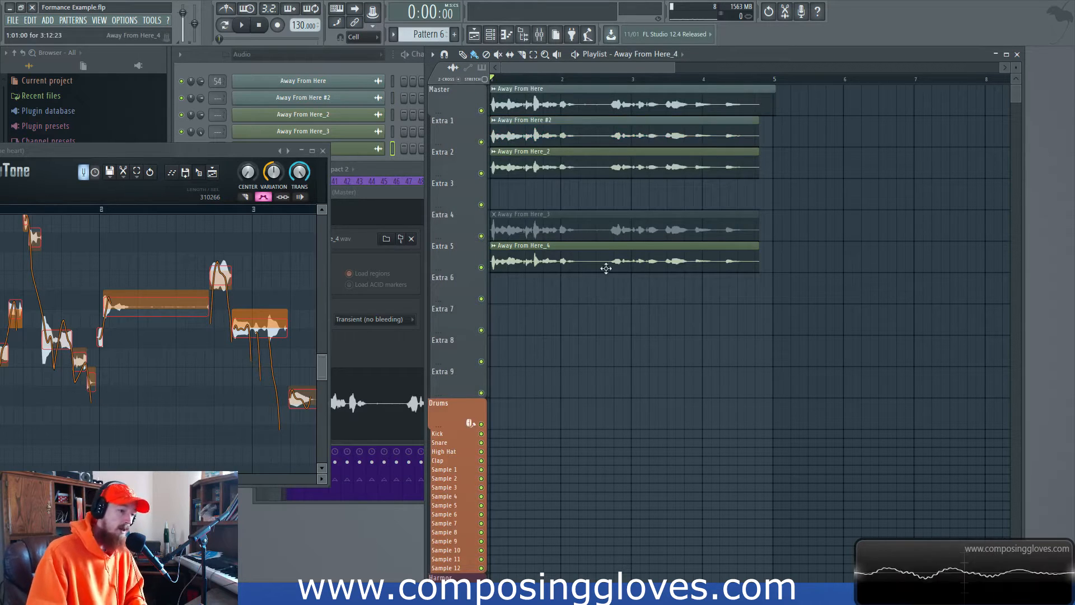
drag(162, 151, 275, 156)
Examine the time-stretching mode options in the Away From Here_4 clip's settings and close them without choosing another mode
double_click(566, 262)
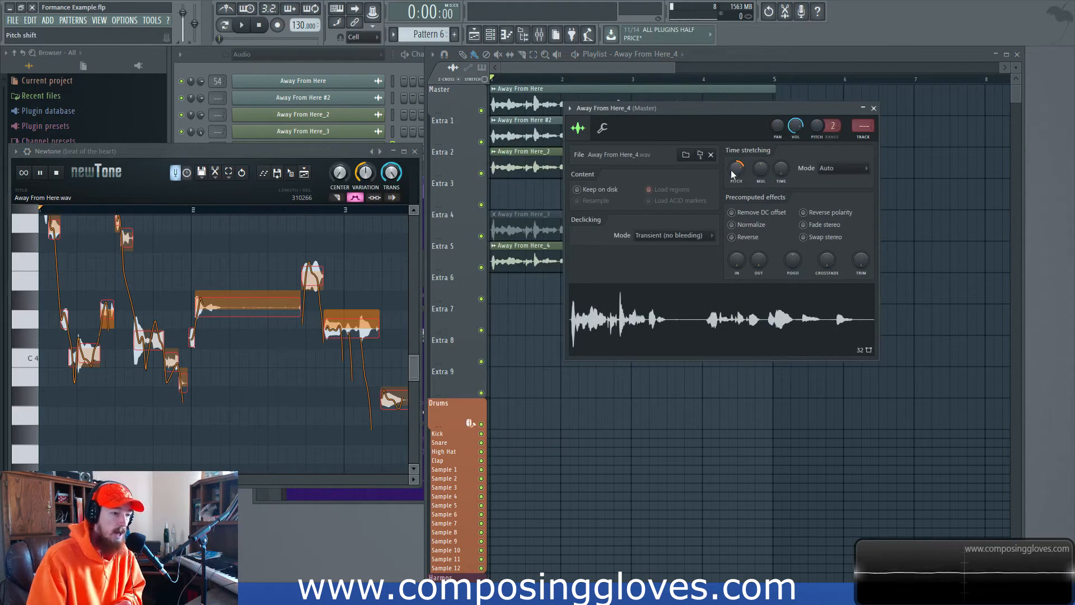
click(848, 168)
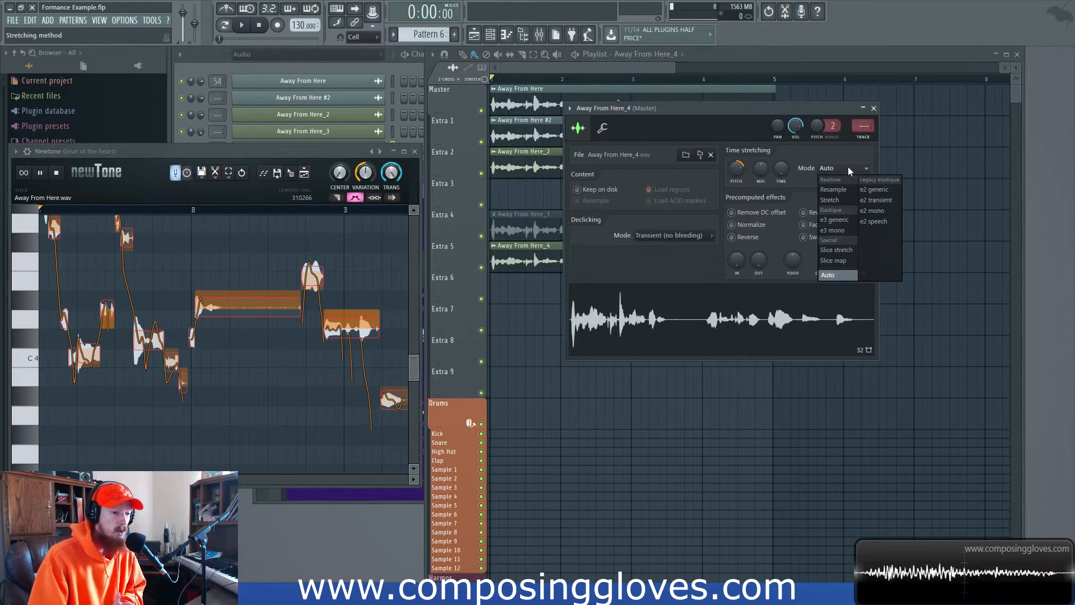
click(847, 166)
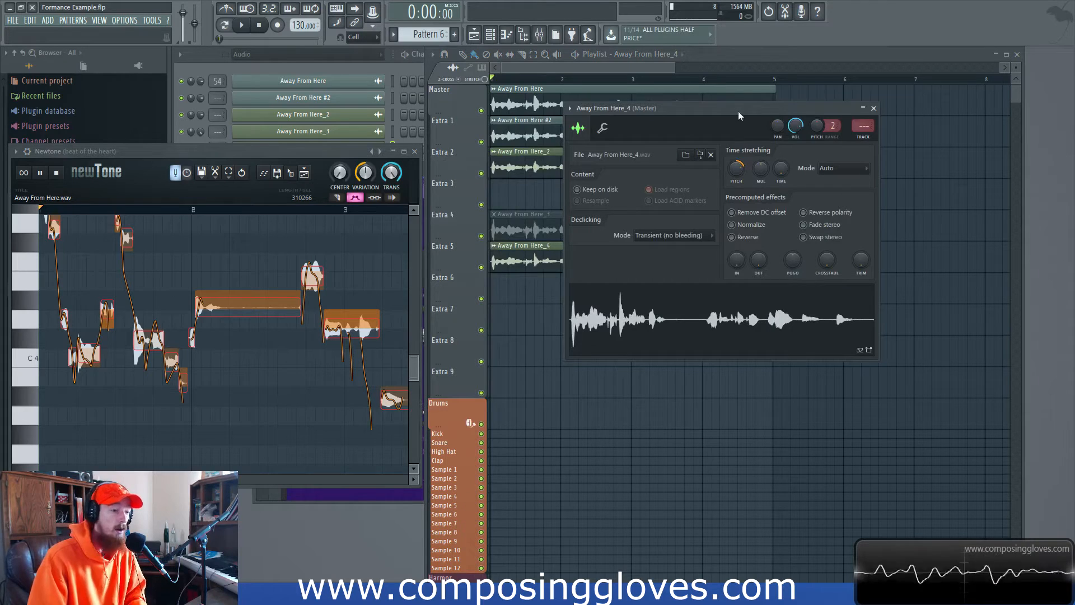
click(874, 108)
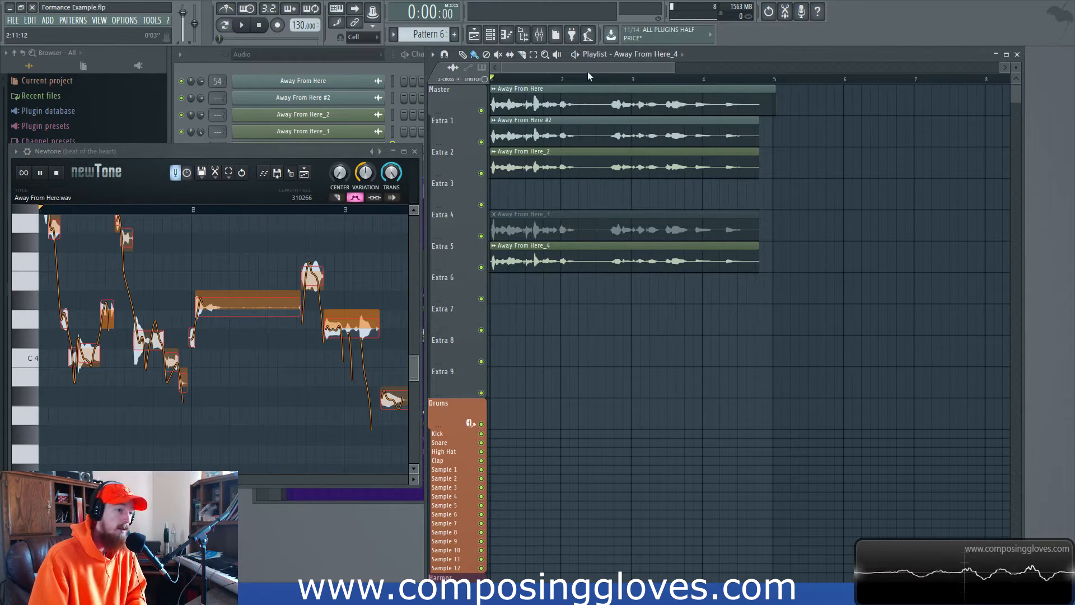
Move Newtone over the playlist and open the recent project Desert Paradise - House Revamp.flp
drag(280, 148, 781, 137)
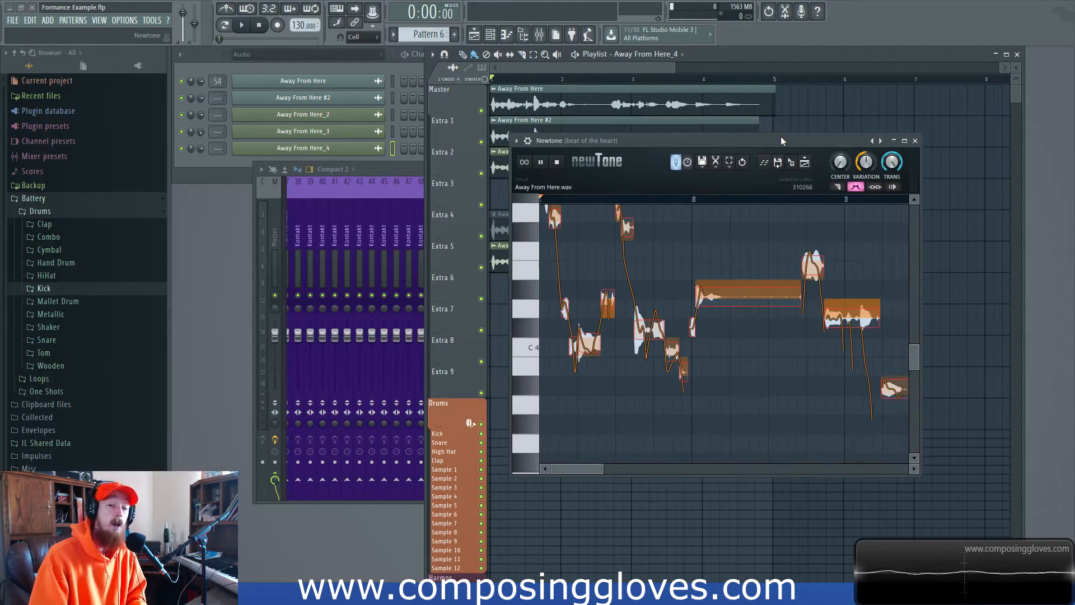
click(13, 21)
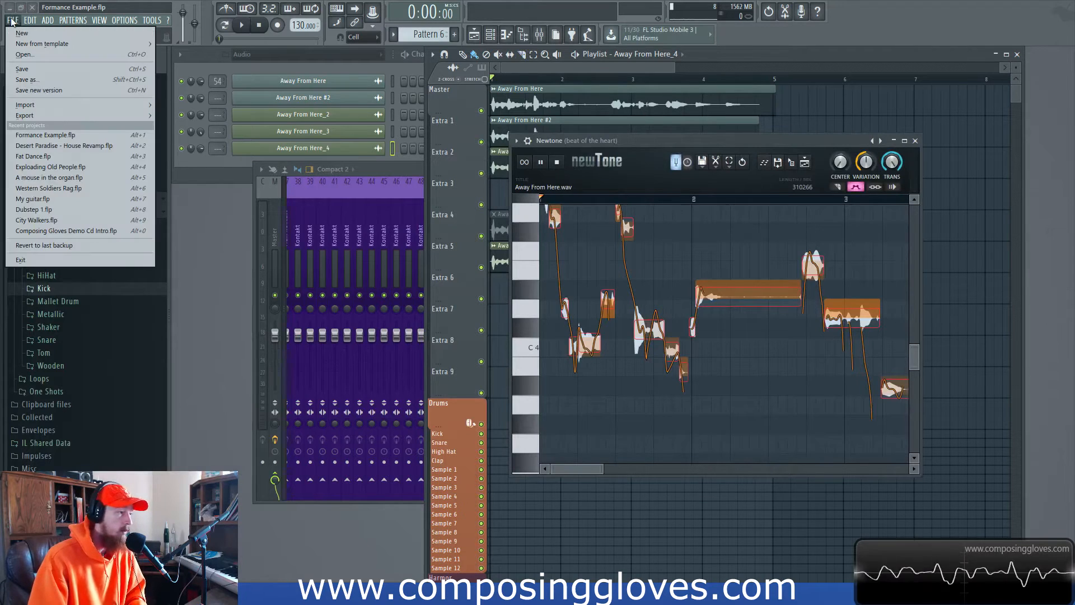
click(104, 146)
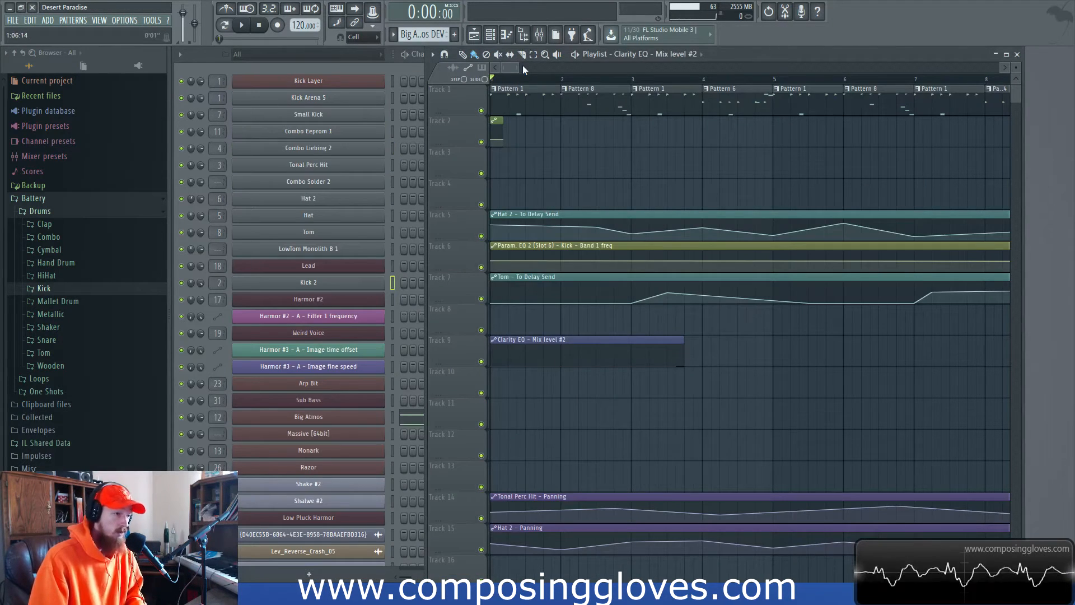
Find the section around bar 32 in the playlist arrangement and place the playhead at bar 32
drag(518, 68, 837, 68)
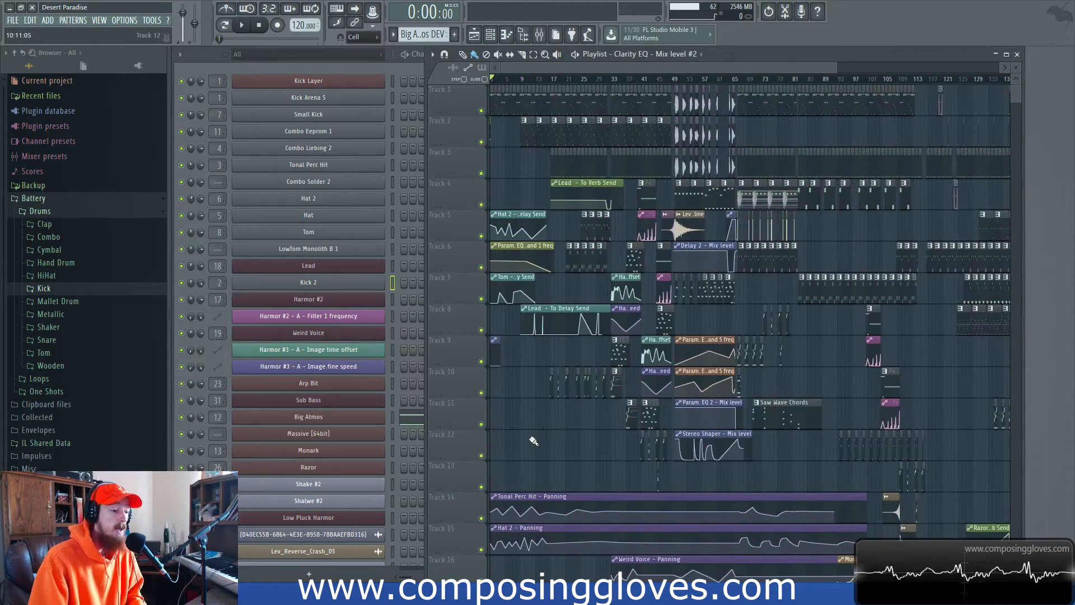
scroll(554, 428, up, 6)
scroll(555, 427, up, 4)
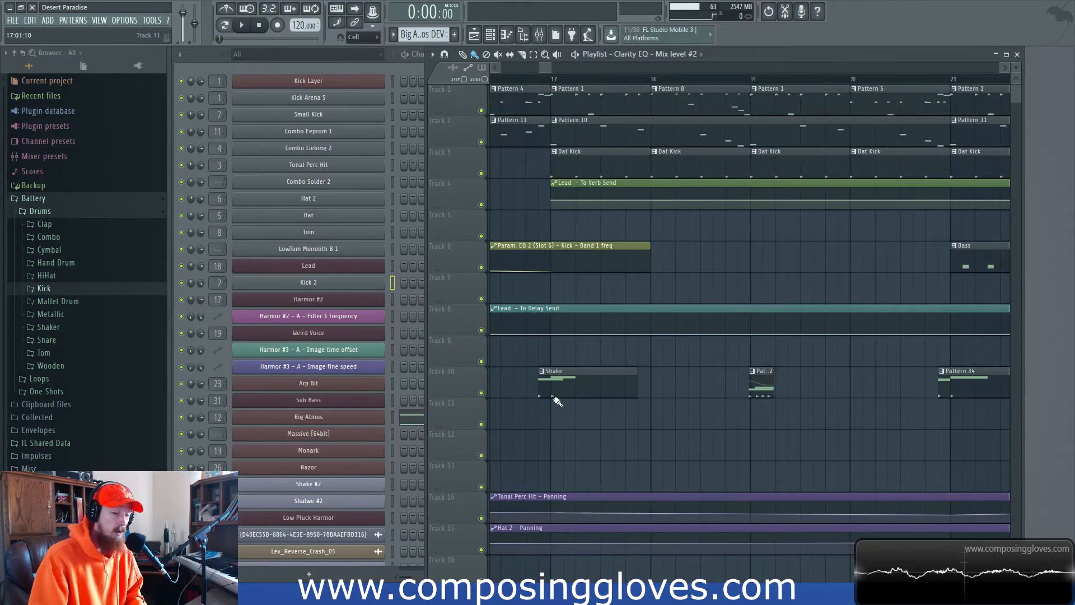
scroll(558, 401, down, 3)
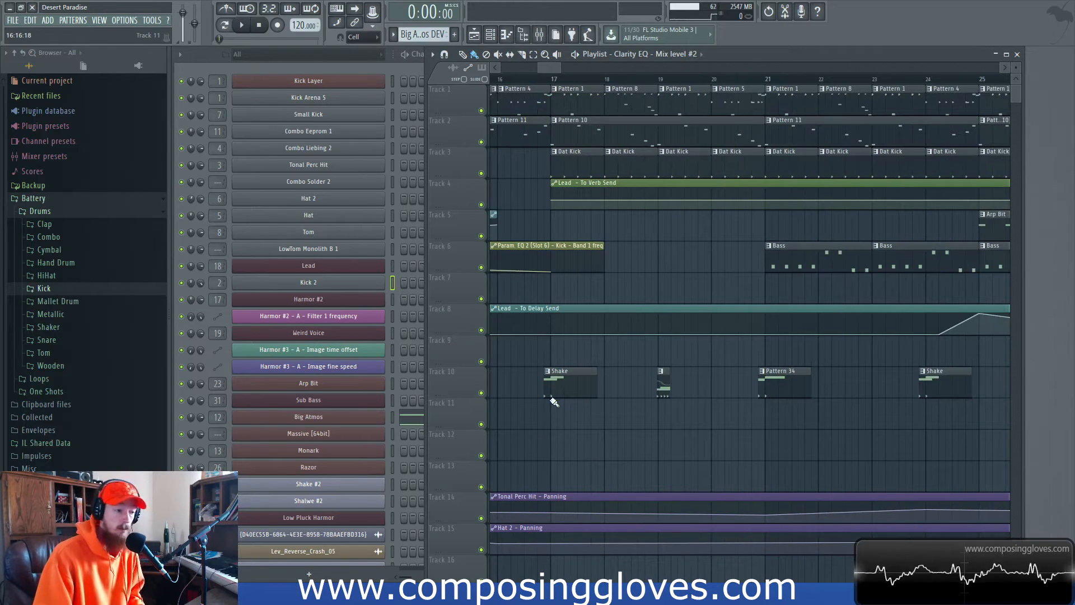
drag(714, 444, 538, 436)
drag(801, 432, 538, 430)
drag(753, 431, 566, 434)
drag(679, 435, 537, 437)
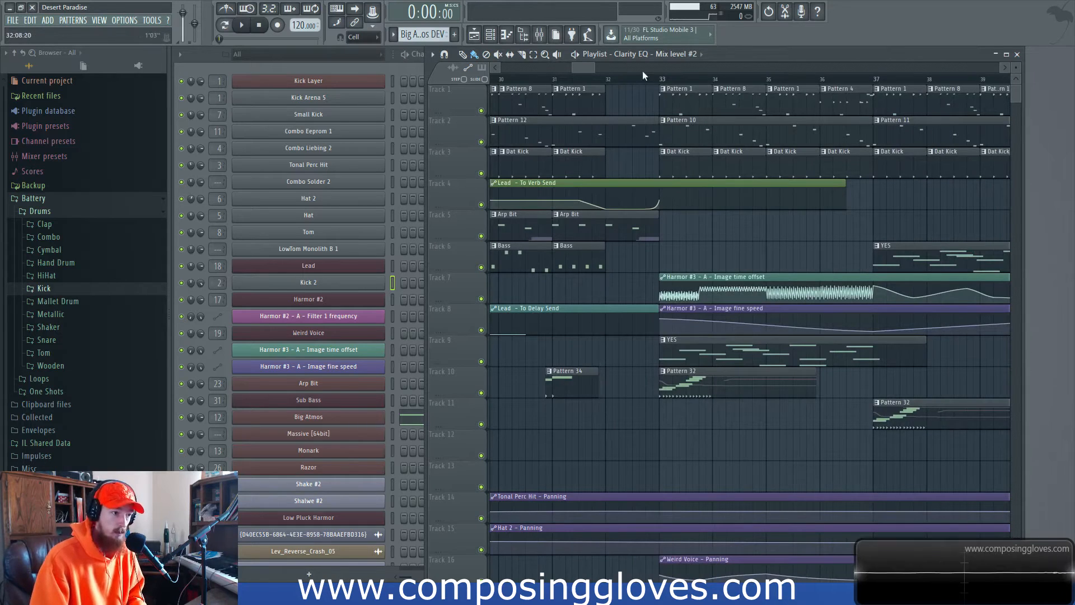
click(613, 79)
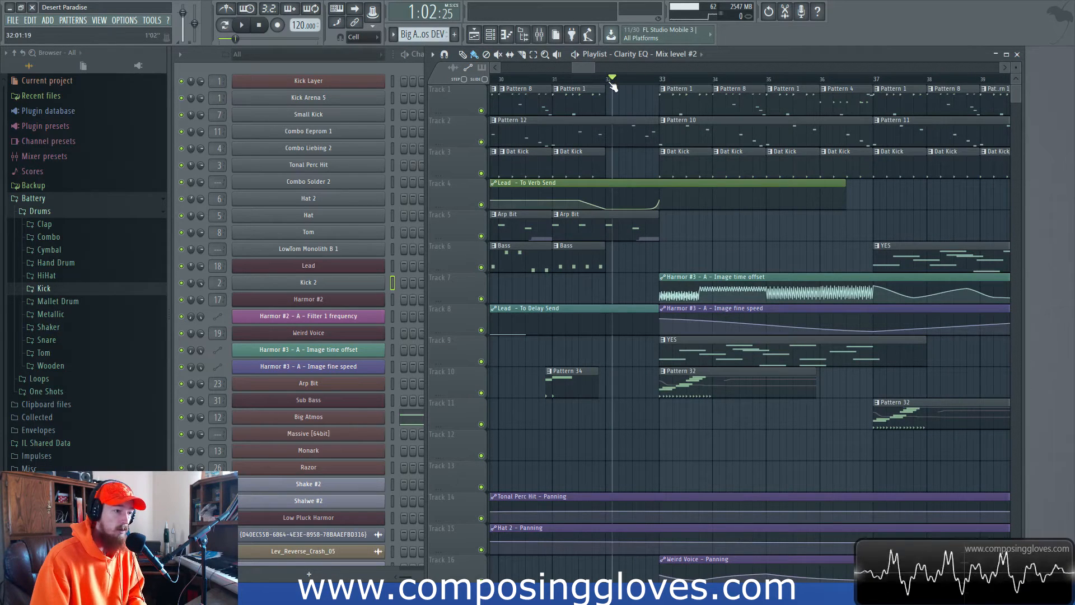
key(space)
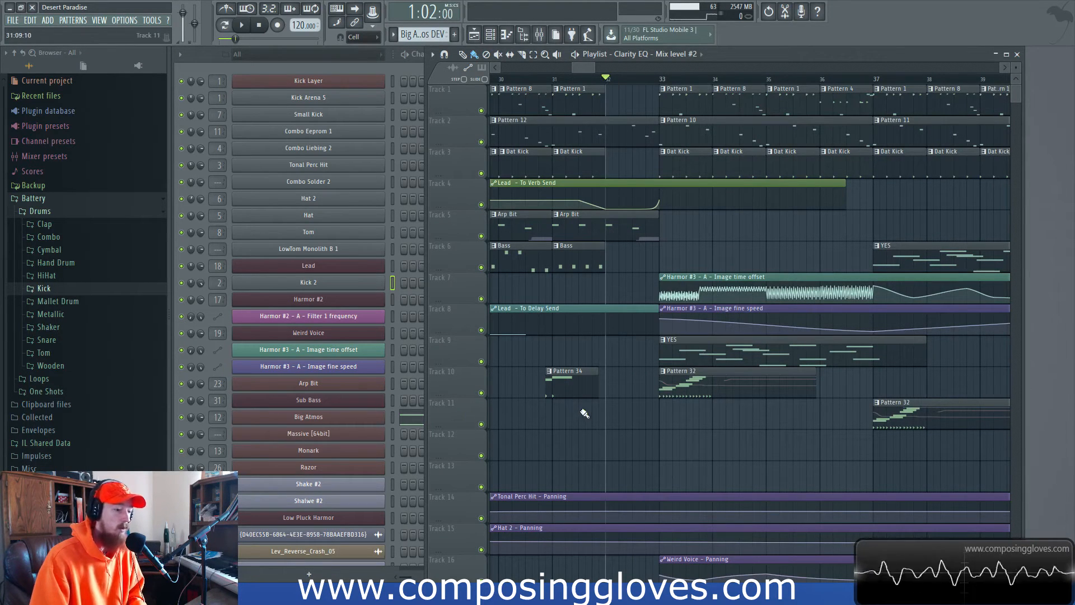
Look through the channel rack for the Pattern 32 vocal's source and play the song from bar 32
click(677, 385)
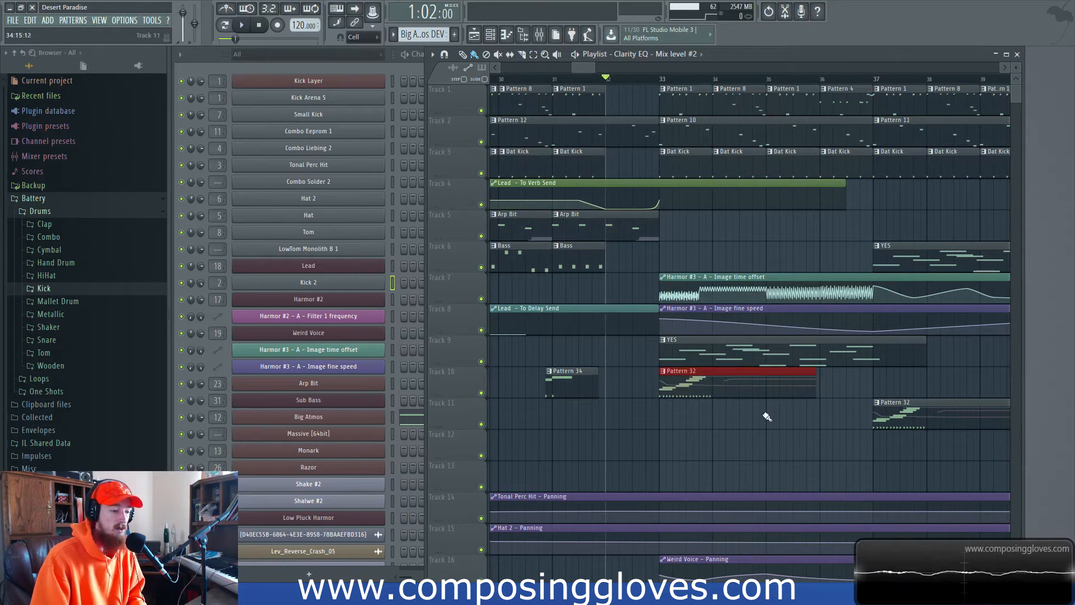
click(235, 72)
scroll(230, 140, down, 15)
scroll(298, 456, down, 5)
click(594, 70)
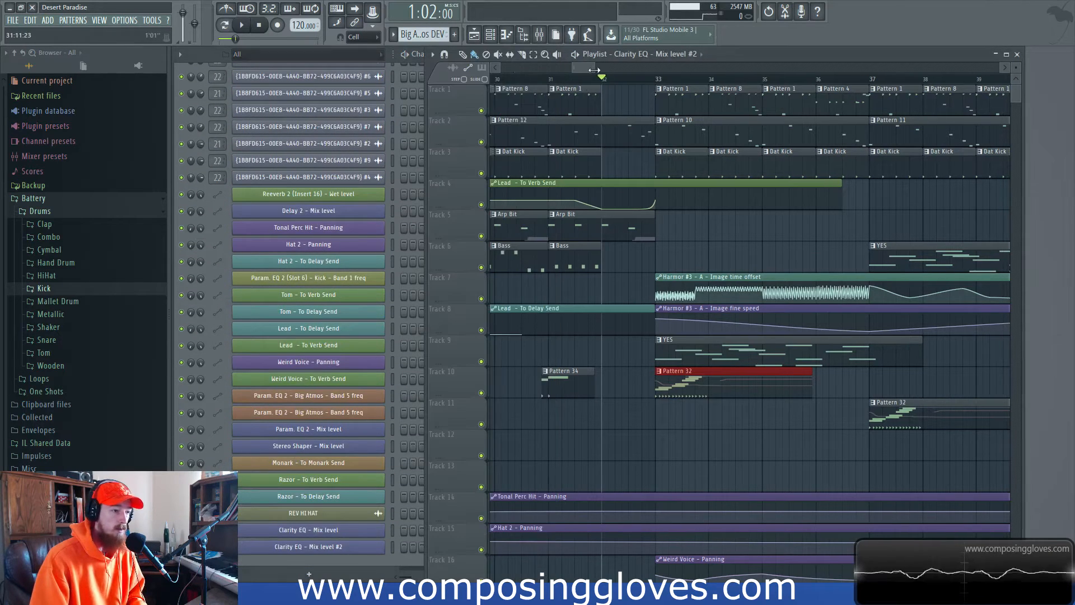
drag(594, 70, 604, 70)
scroll(627, 388, up, 2)
key(space)
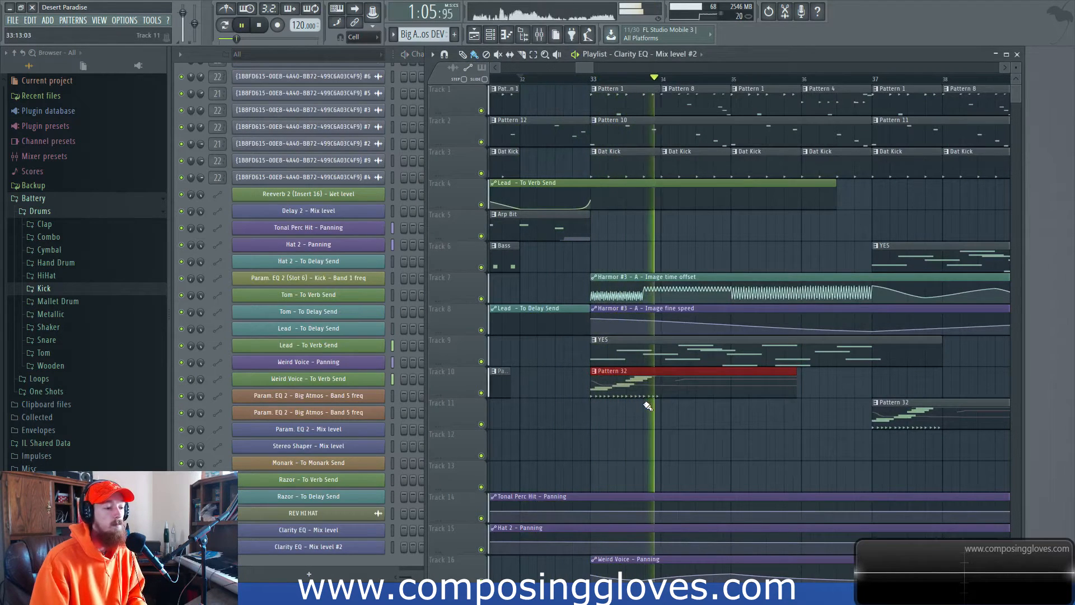
key(space)
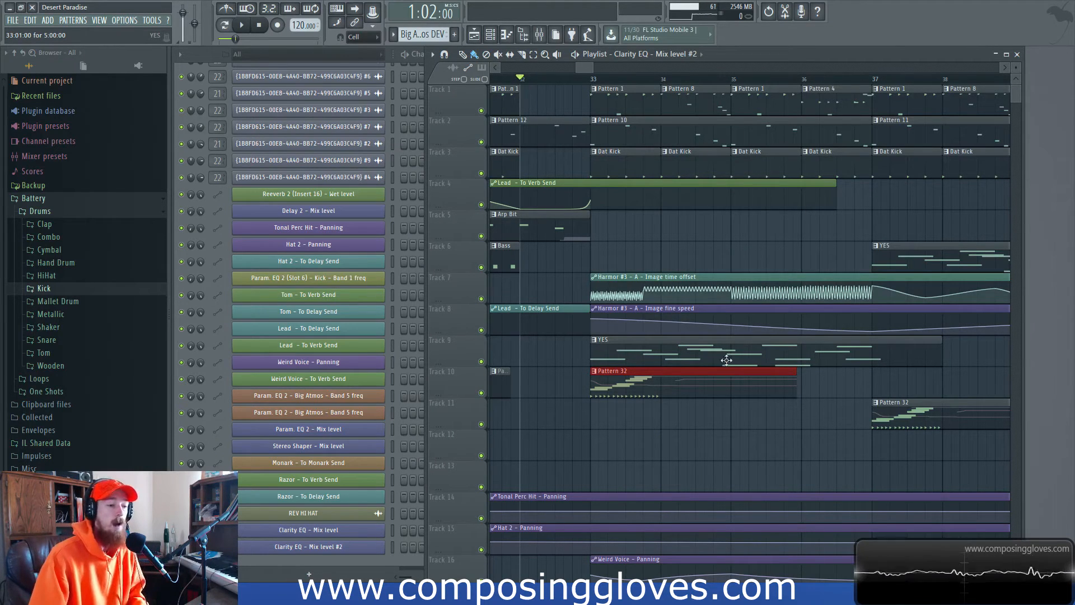
Open Pattern 32's Move Your Body #2 notes in the piano roll and play the pattern on its own
double_click(655, 394)
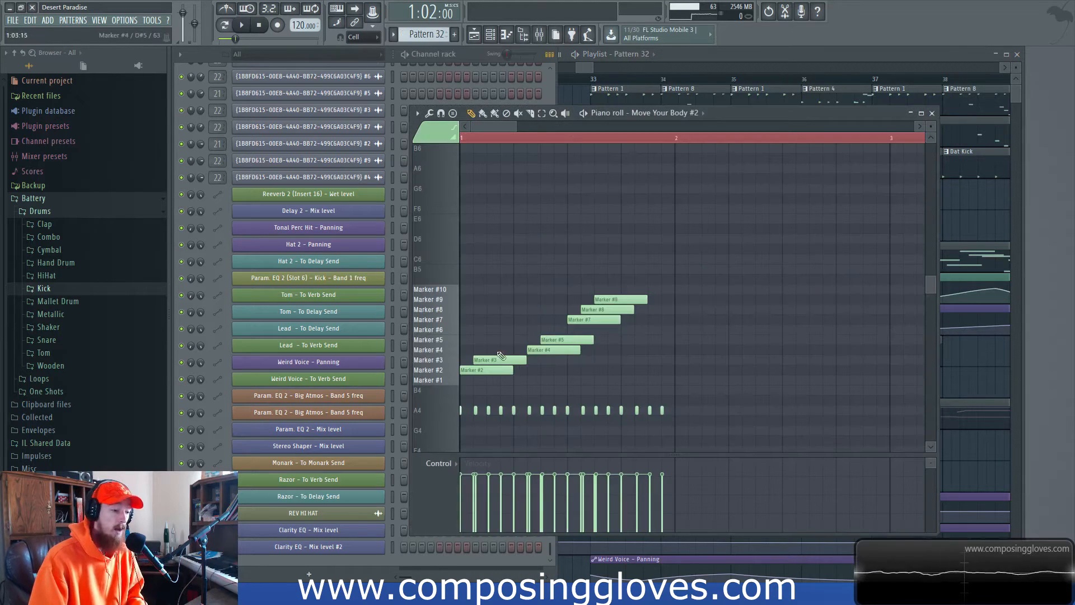
click(224, 24)
click(241, 24)
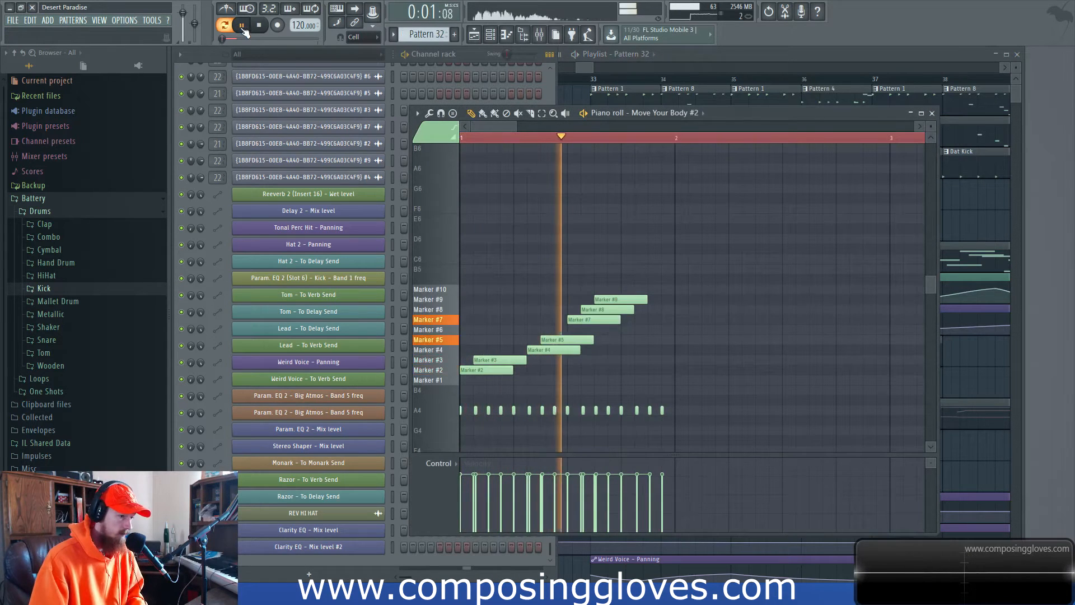
click(243, 28)
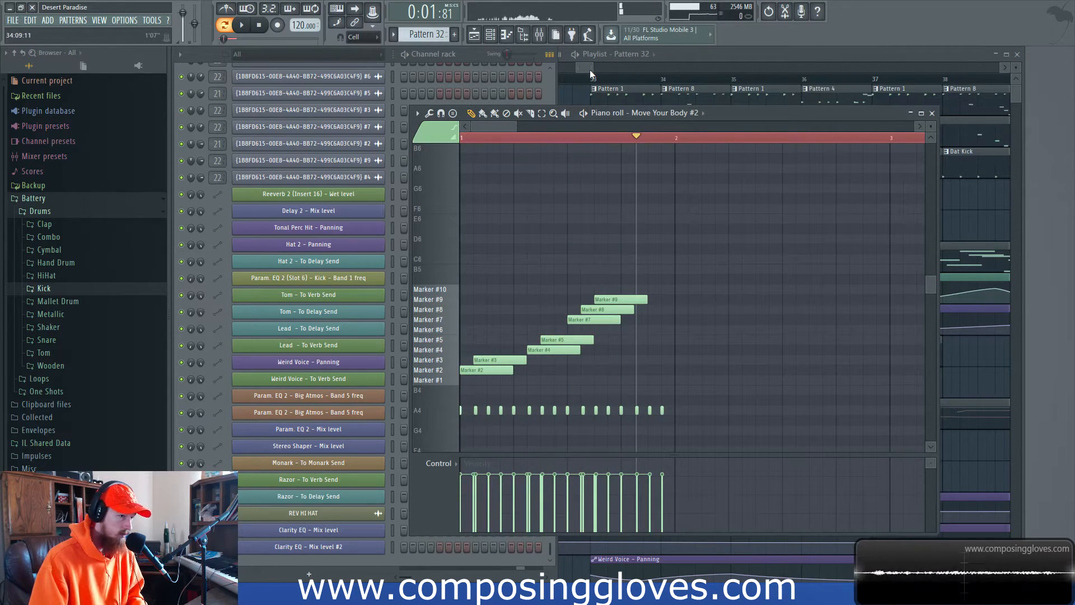
Find the source audio recording on Track 2 at bar 232 and play it from its beginning
drag(592, 68, 560, 84)
scroll(694, 376, down, 5)
drag(609, 384, 842, 84)
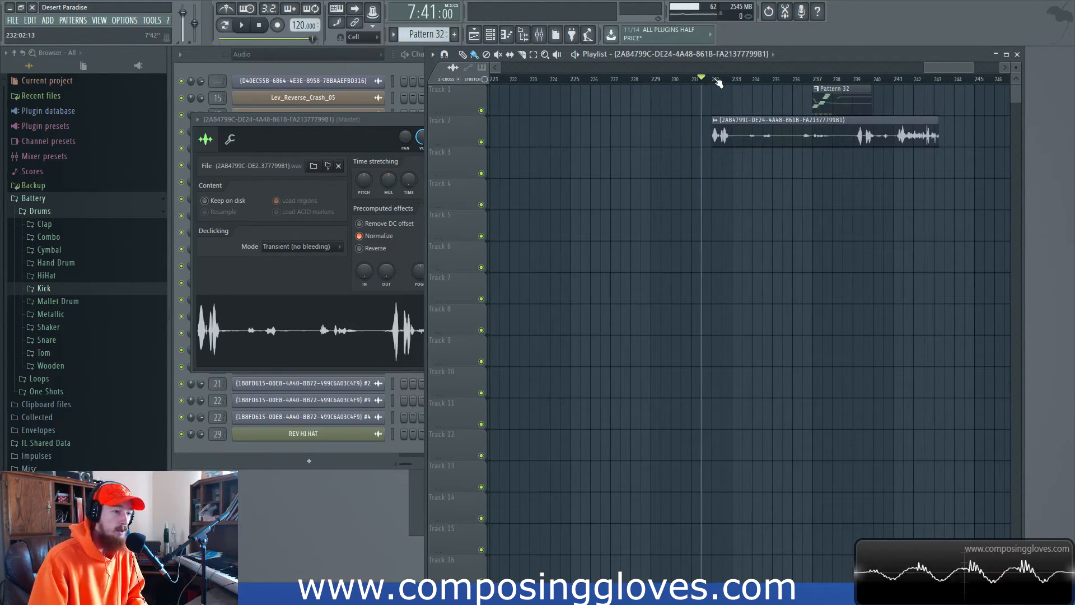
click(712, 79)
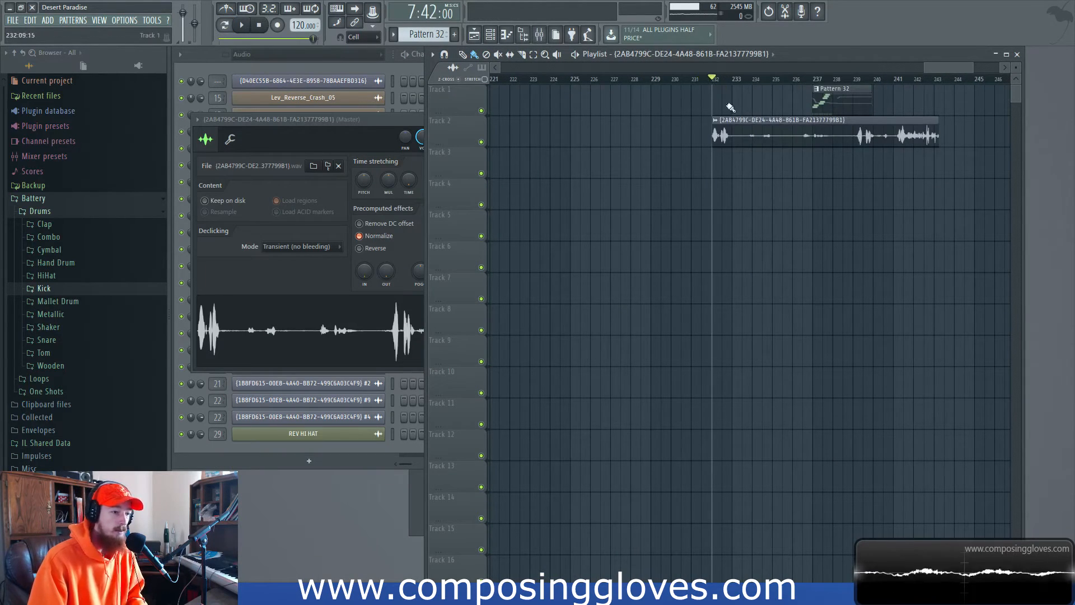
scroll(745, 143, down, 3)
scroll(702, 160, right, 4)
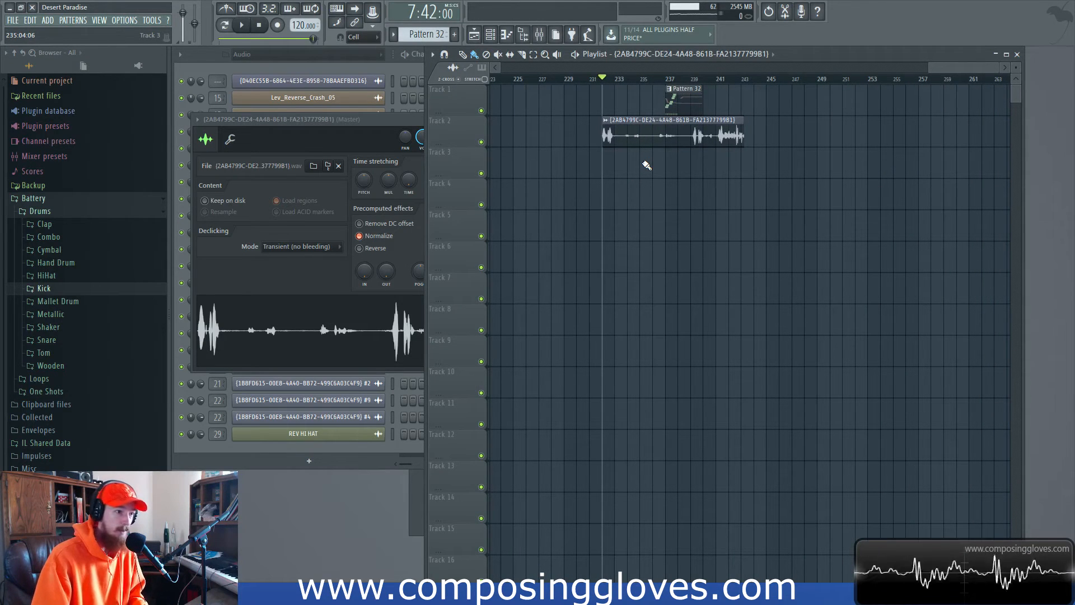
scroll(631, 104, up, 4)
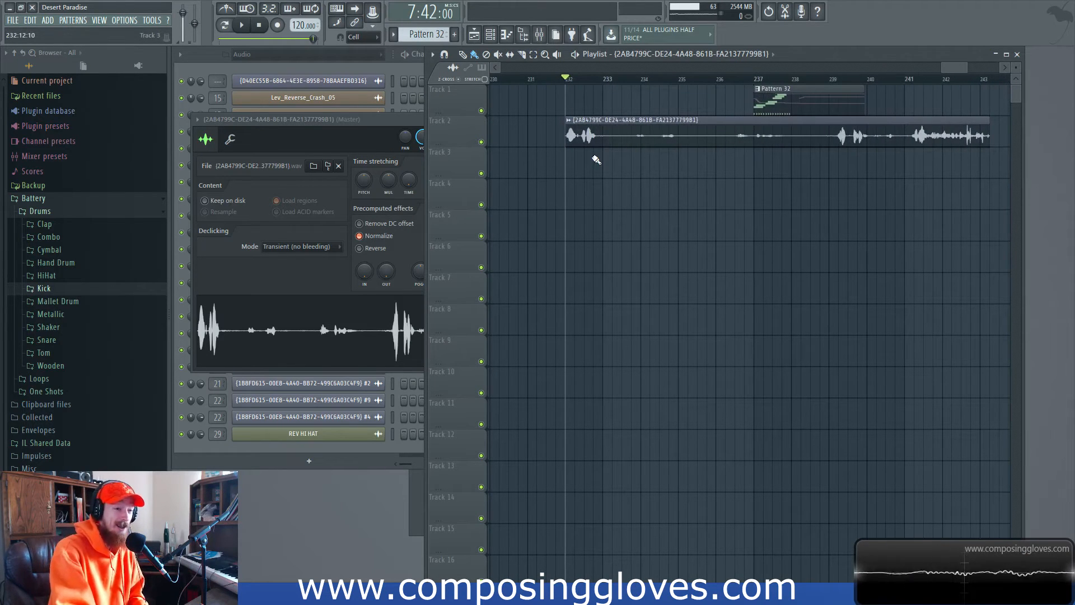
key(space)
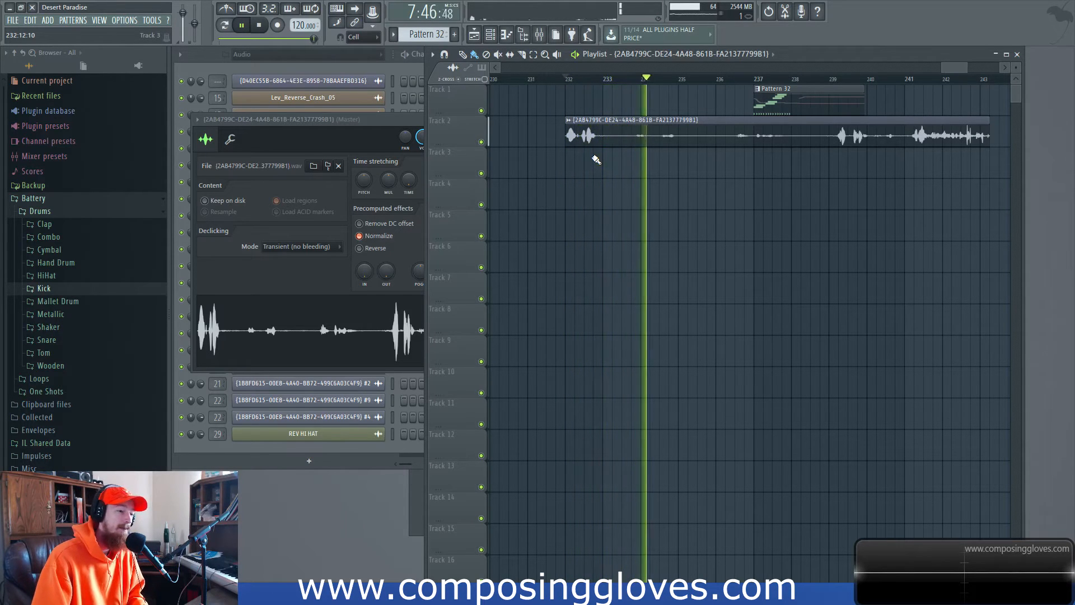
key(space)
click(260, 25)
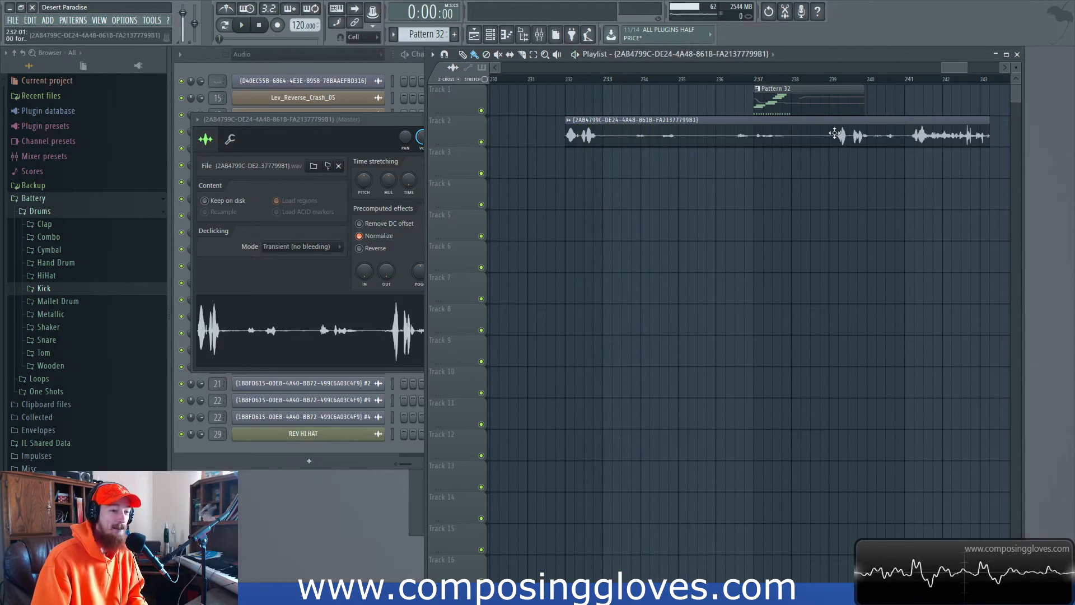
Play the Track 2 recording briefly from bar 239 and return the playhead to its start at bar 232
click(838, 78)
key(space)
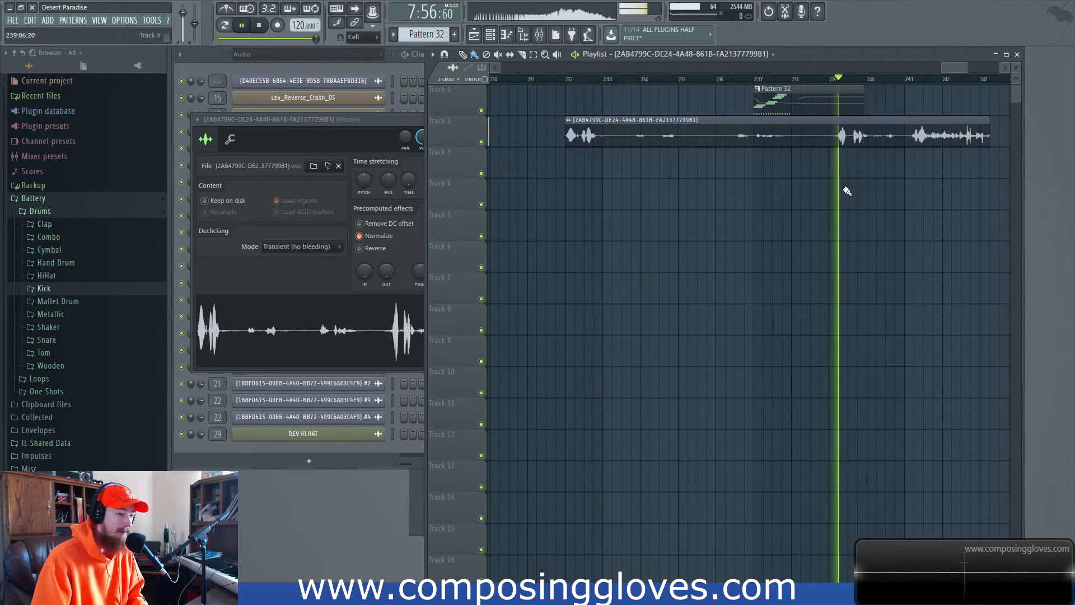
key(space)
click(566, 78)
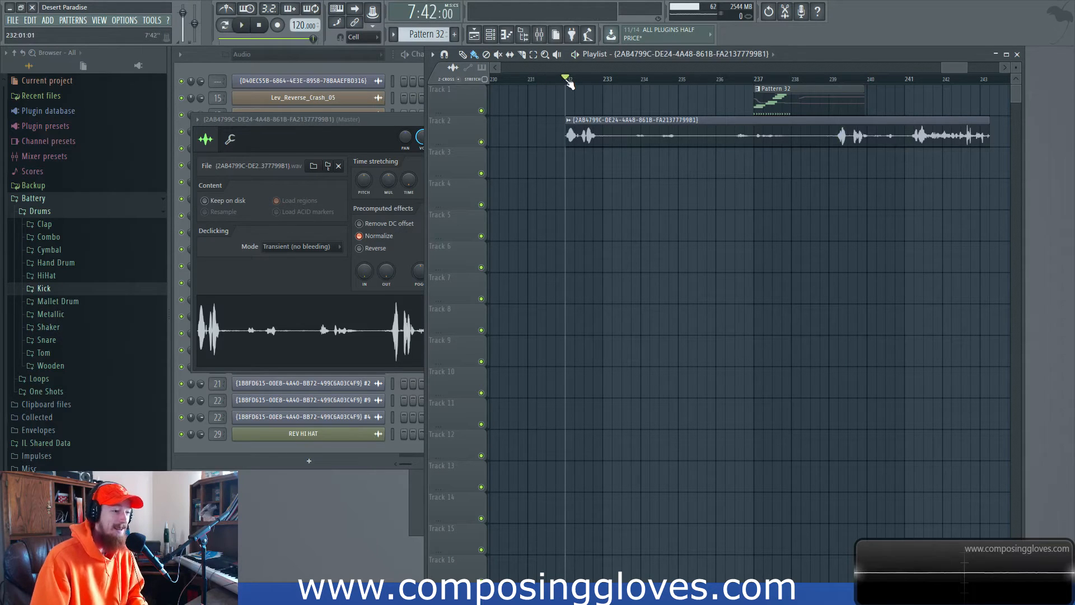
Move the Pattern 32 clip down to Track 3 and along the timeline past bar 242
drag(759, 100, 759, 162)
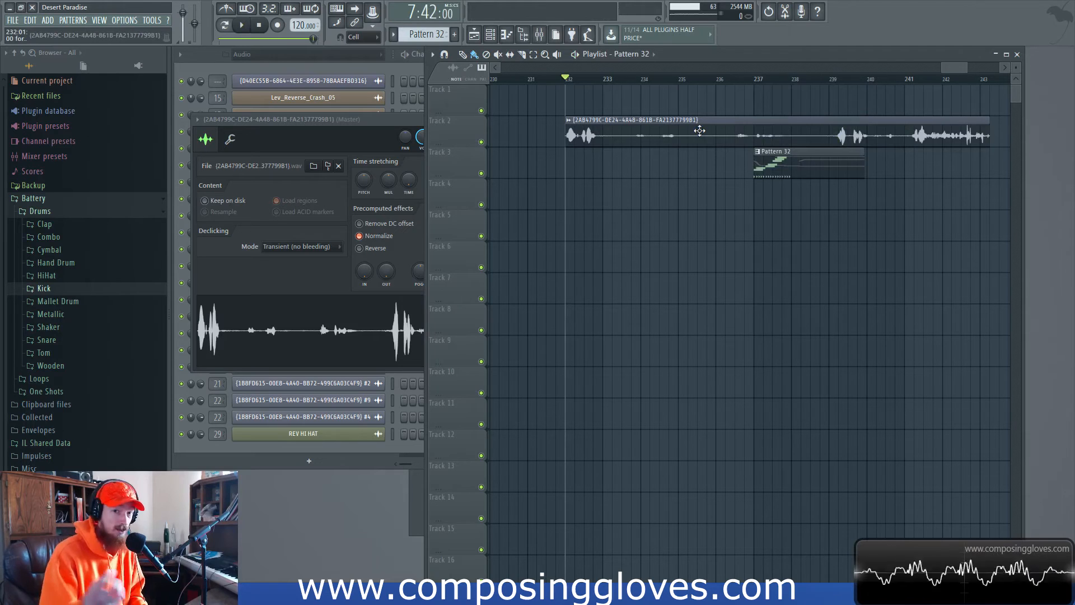
drag(788, 167, 1000, 171)
scroll(704, 185, down, 5)
mouse_move(633, 191)
mouse_down()
mouse_move(537, 236)
mouse_move(717, 185)
mouse_move(675, 208)
mouse_up()
scroll(536, 220, up, 6)
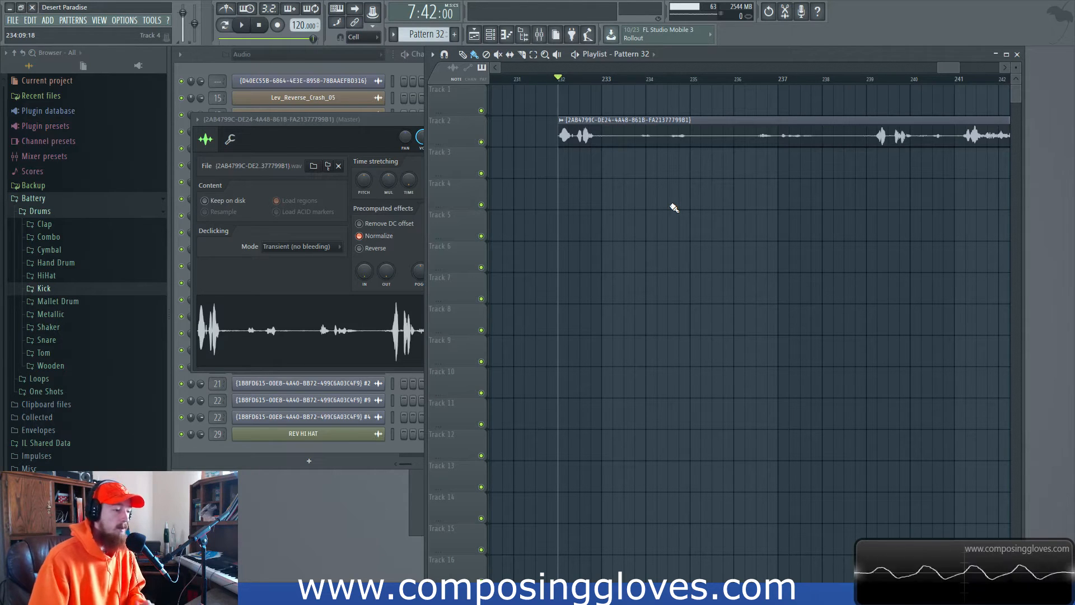
Play the opening of the Track 2 source recording from bar 232
scroll(568, 152, up, 2)
key(space)
key(space)
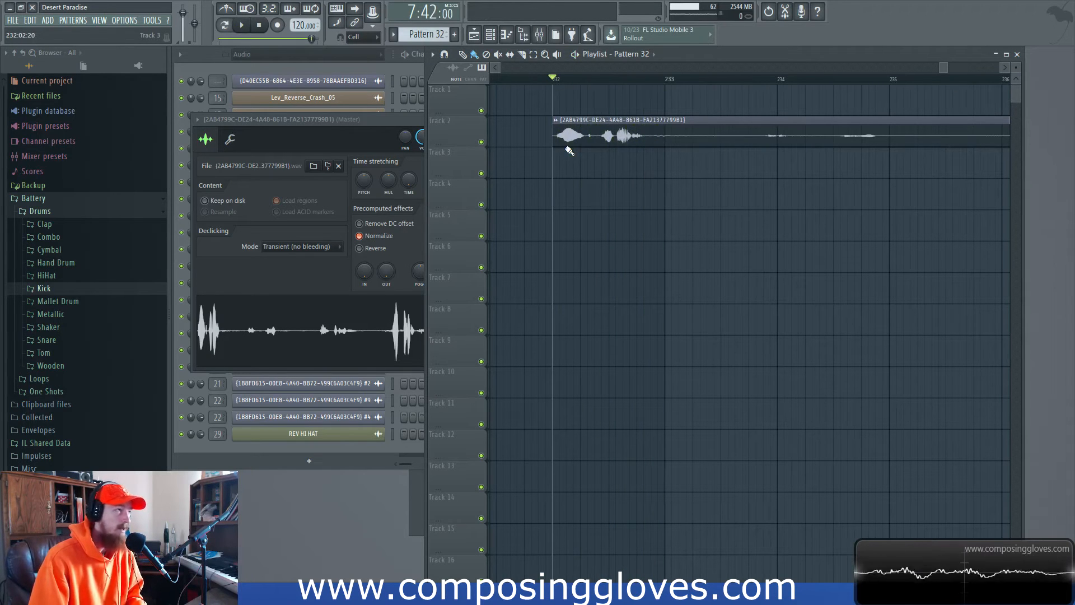
Play the Pattern 32 clip from bar 244 twice and return the playhead to bar 232
scroll(834, 149, down, 5)
scroll(796, 134, right, 3)
click(799, 80)
key(space)
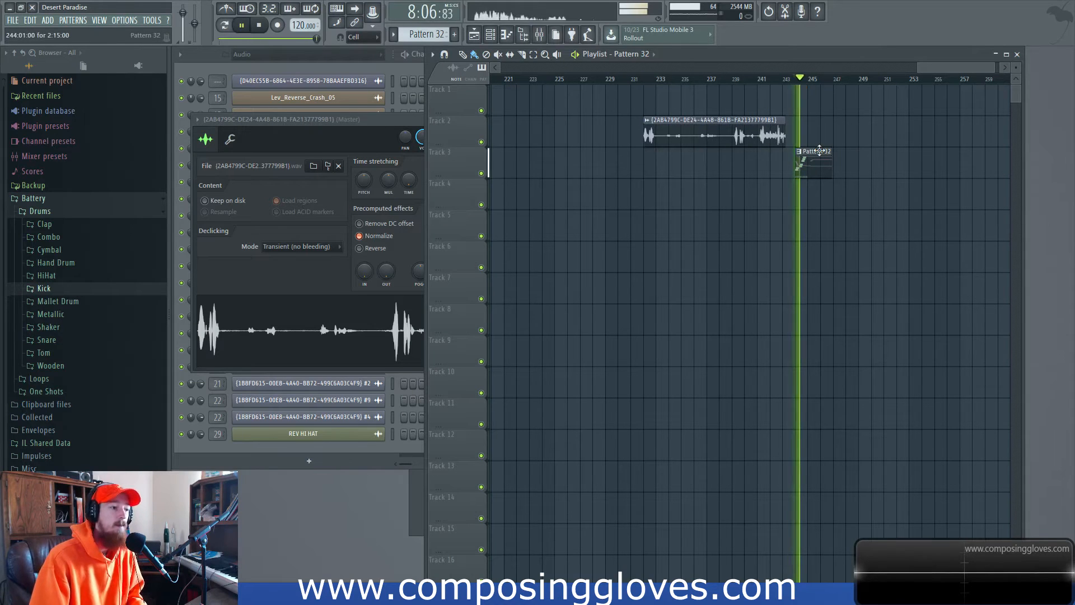
key(space)
scroll(817, 159, up, 4)
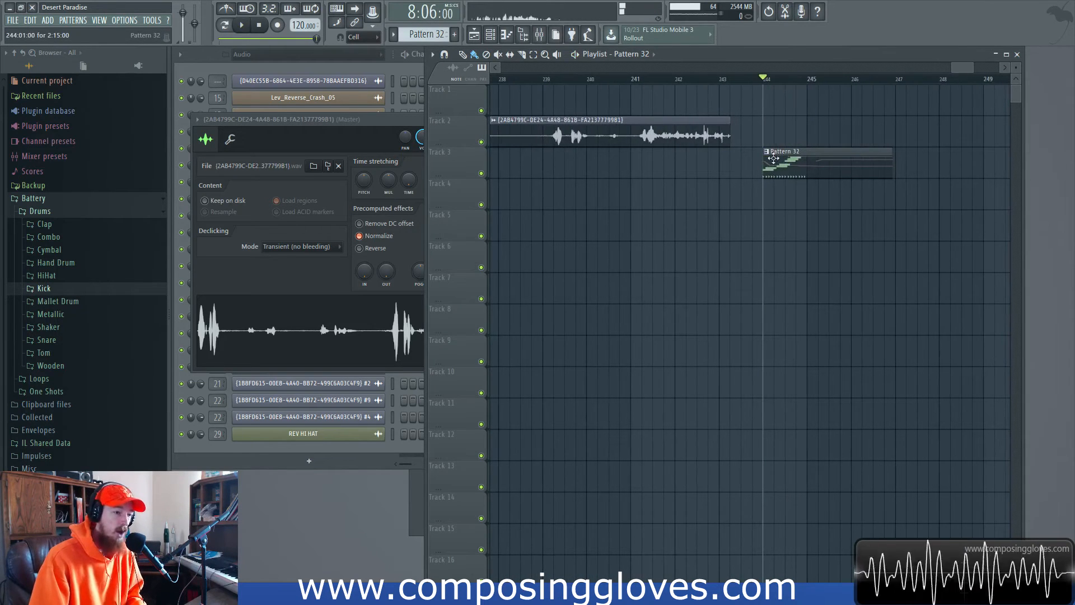
key(space)
key(space)
scroll(709, 152, down, 4)
drag(705, 149, 743, 162)
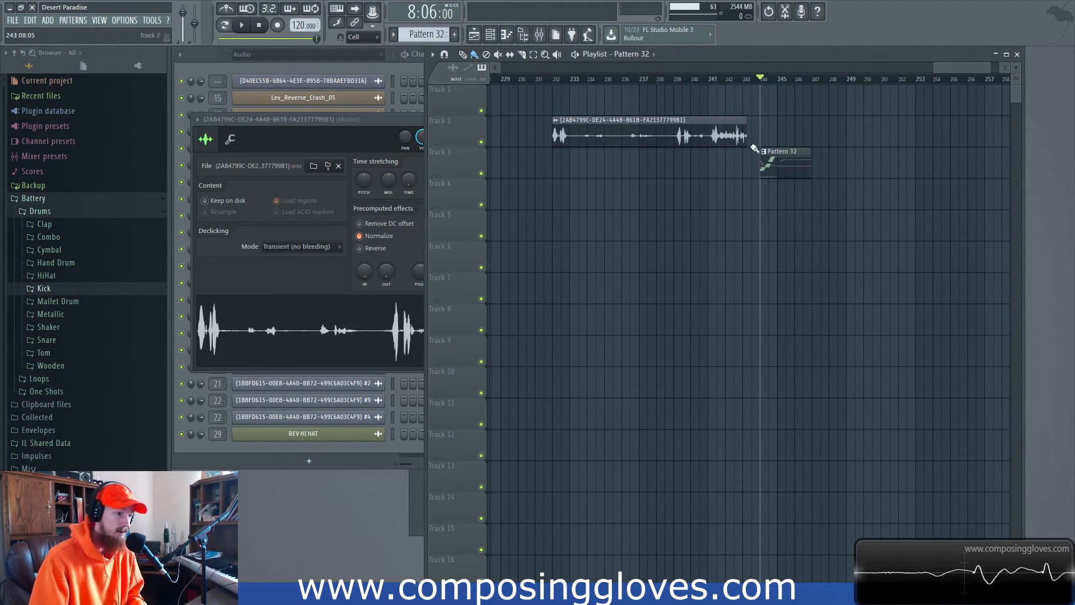
click(552, 81)
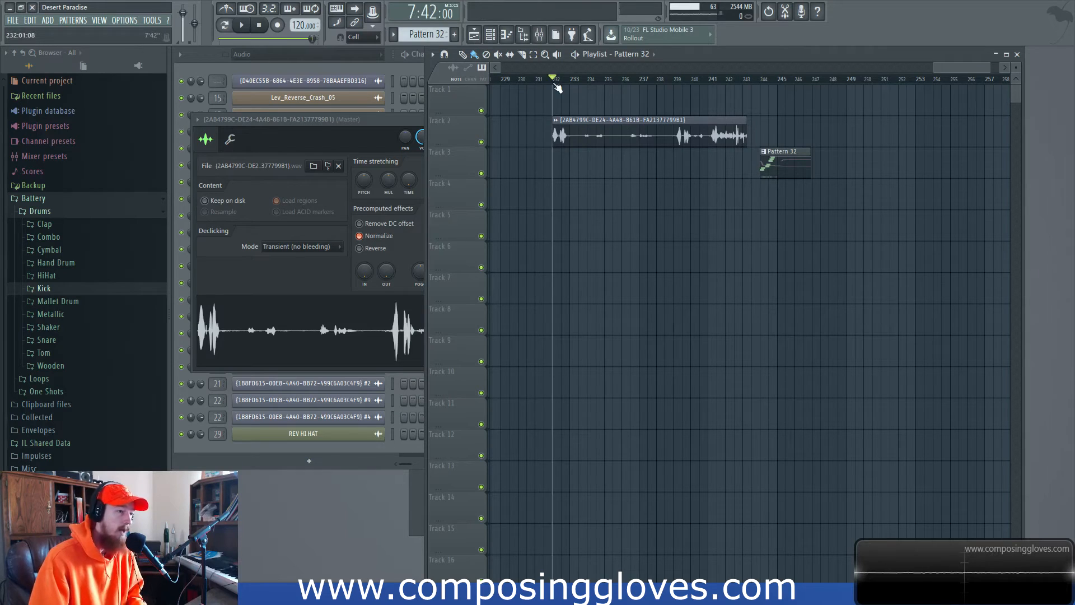
Open the mixer and the Track 2 recording's channel settings, and route the recording to mixer track 32
click(540, 35)
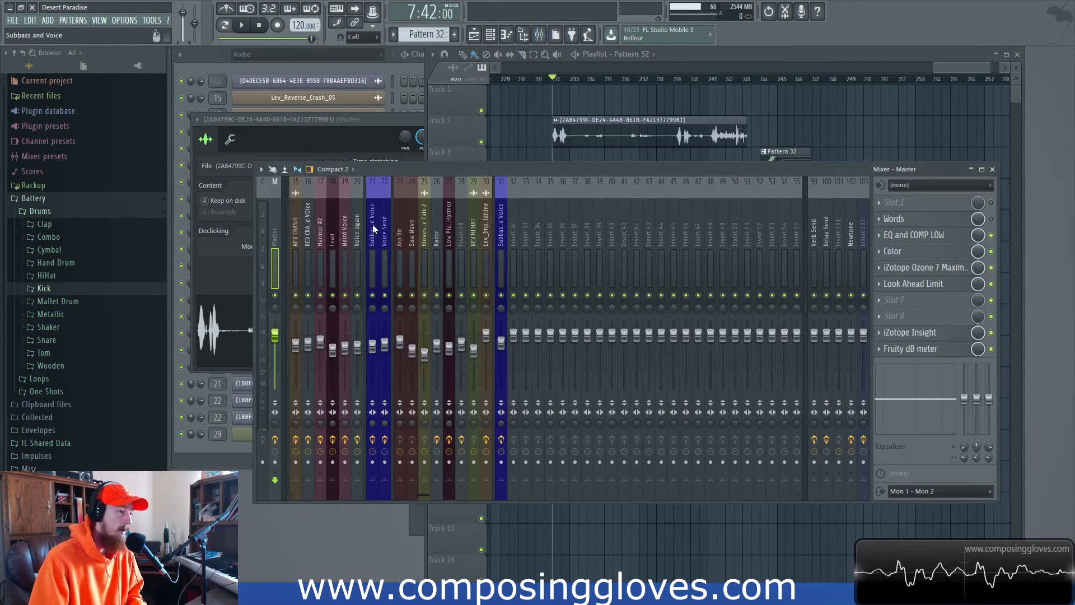
click(358, 125)
click(501, 120)
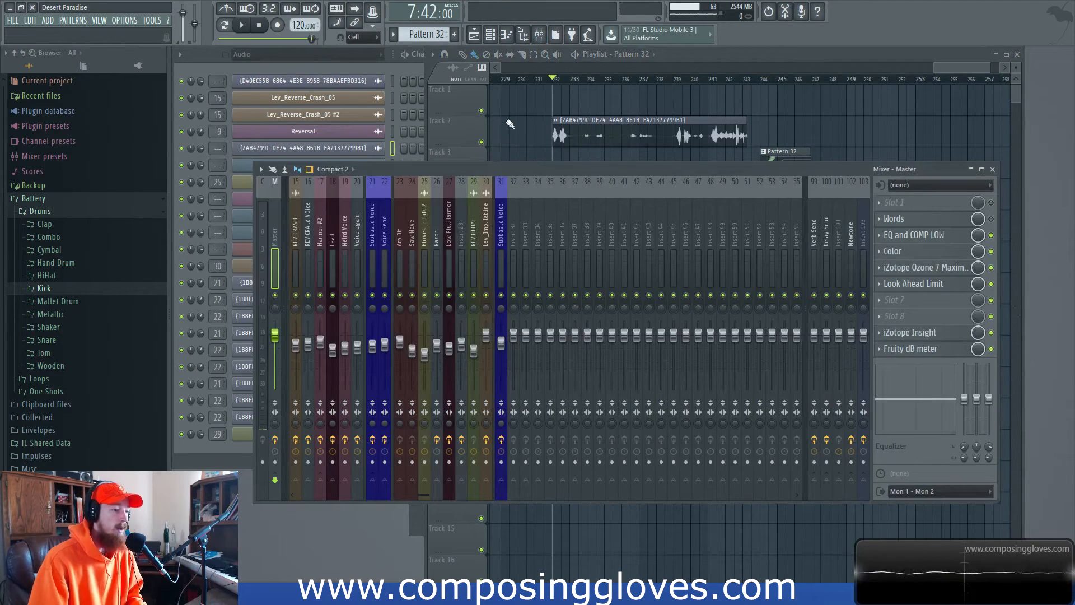
click(563, 143)
double_click(572, 138)
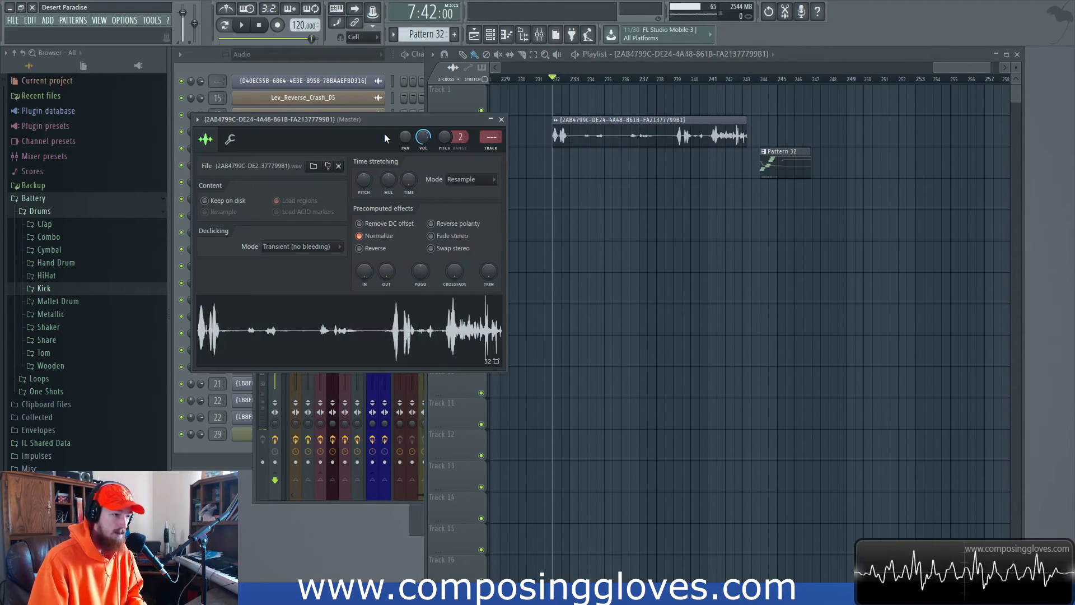
key(ctrl+l)
Load Fruity Parametric EQ 2 in the first effect slot of mixer track 32 and play the recording through it
click(892, 207)
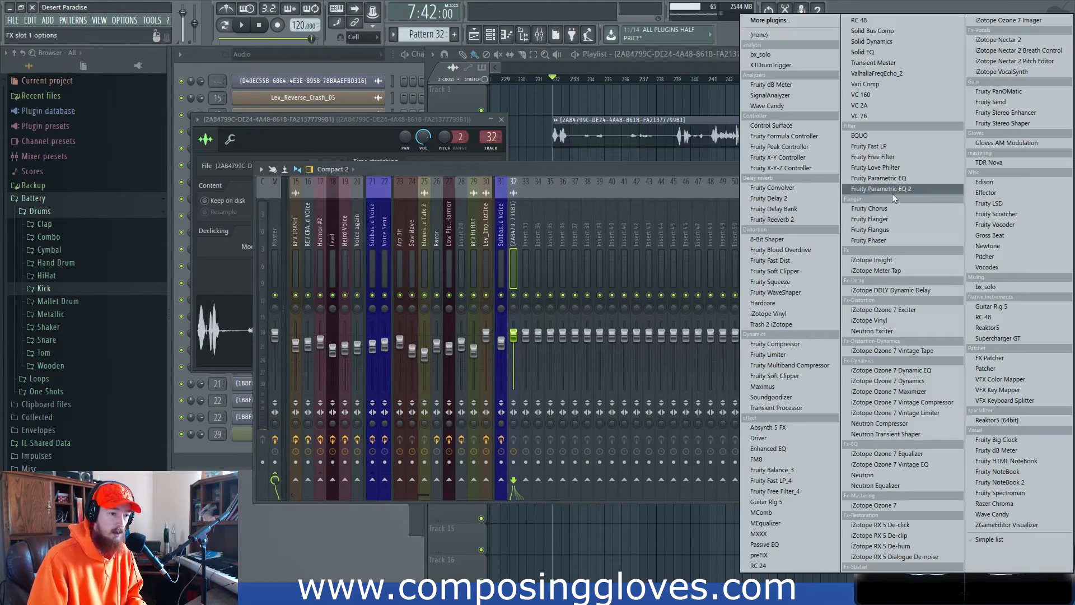
click(916, 188)
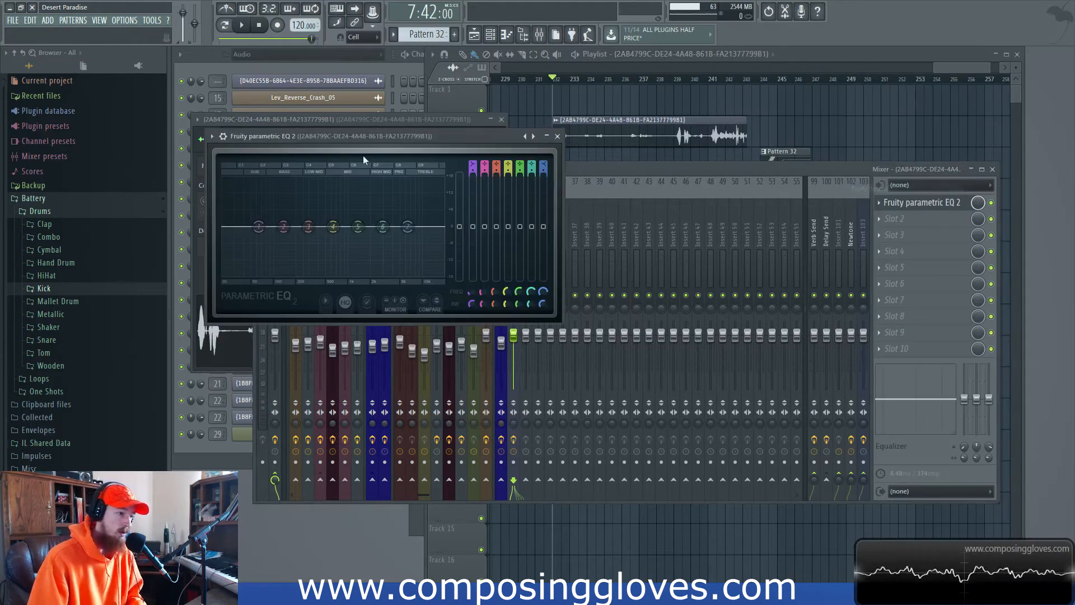
key(space)
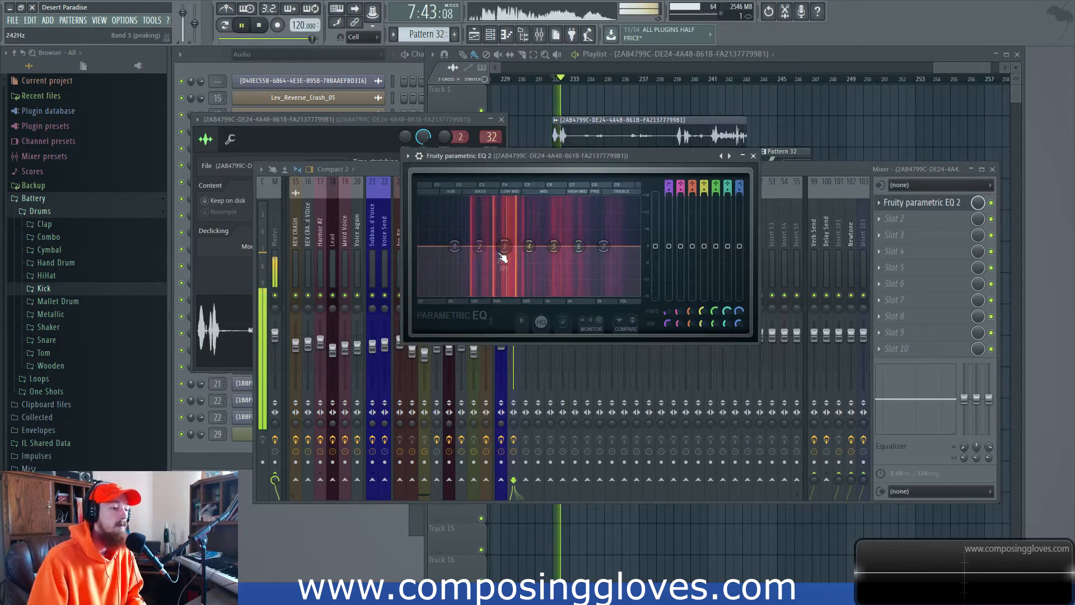
key(space)
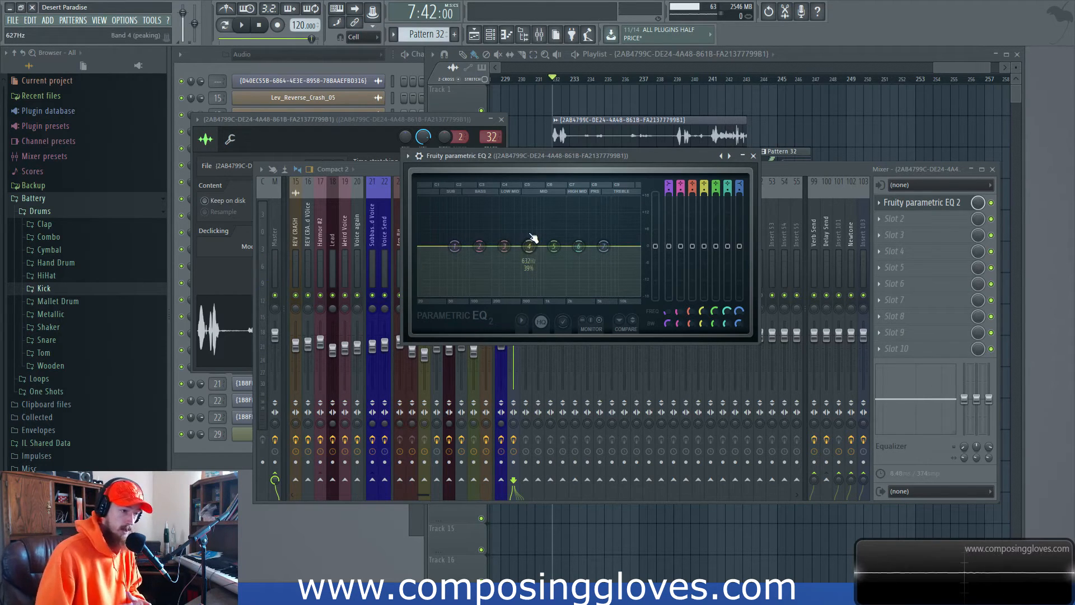
Cut the recording's upper frequencies by lowering EQ band 7 fully and shifting it into the mids, and play the result
drag(603, 246, 598, 292)
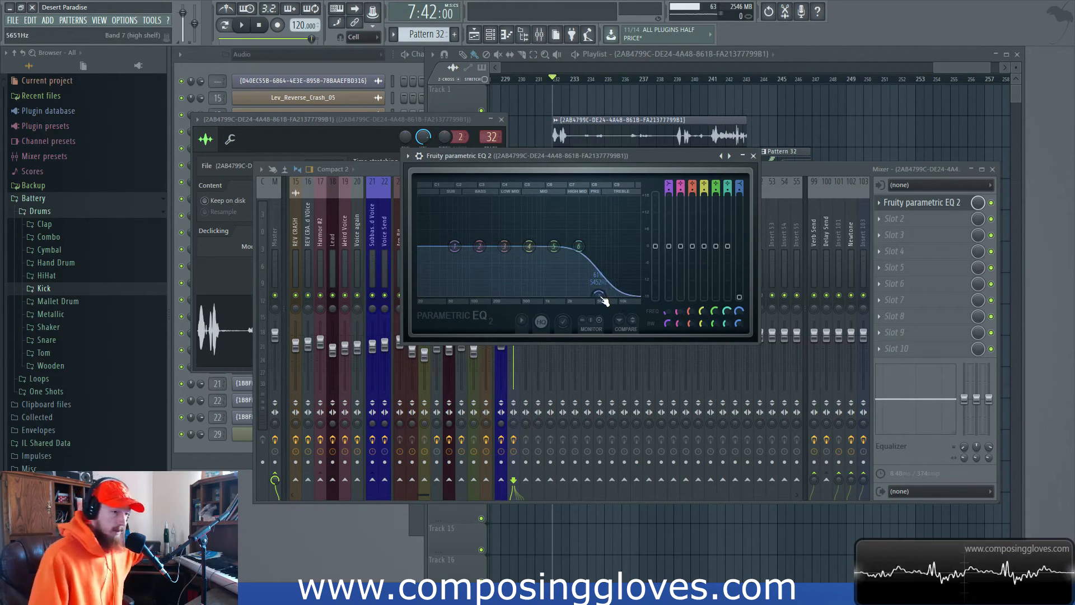
drag(604, 301, 530, 292)
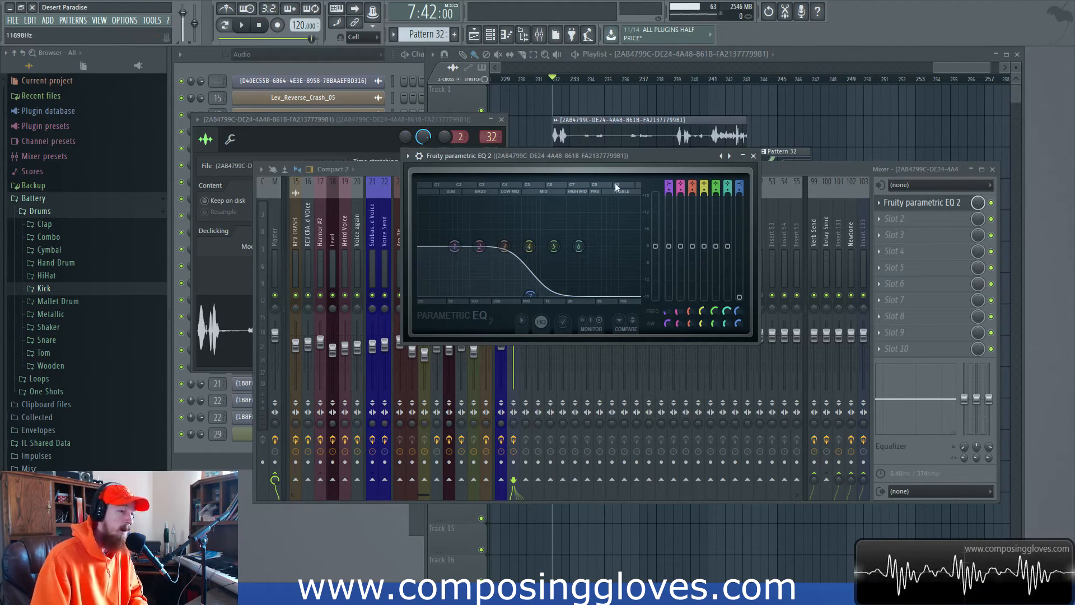
drag(560, 155, 596, 155)
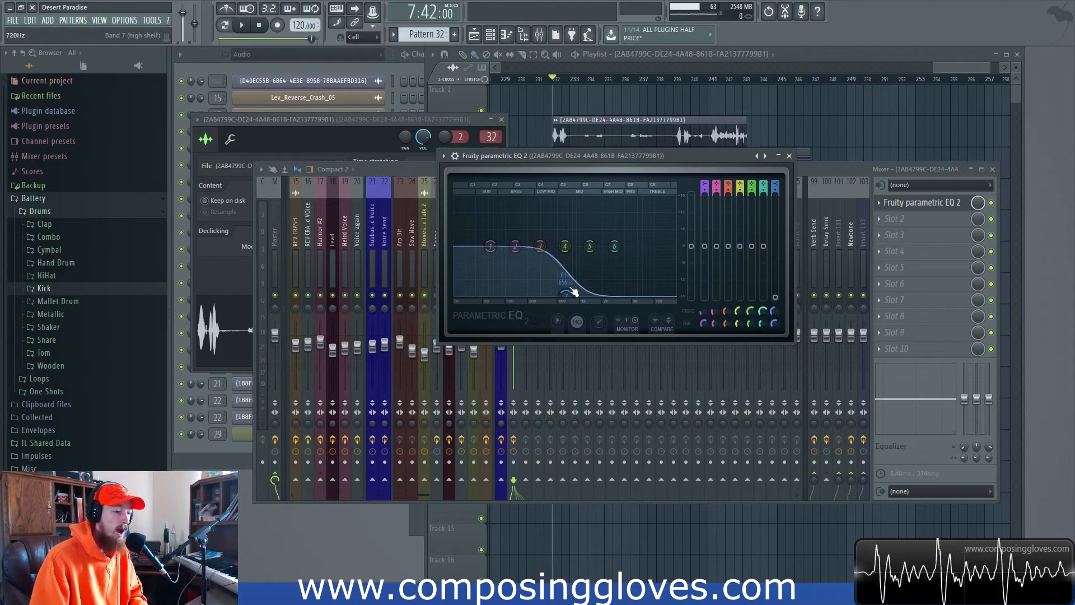
drag(567, 294, 572, 297)
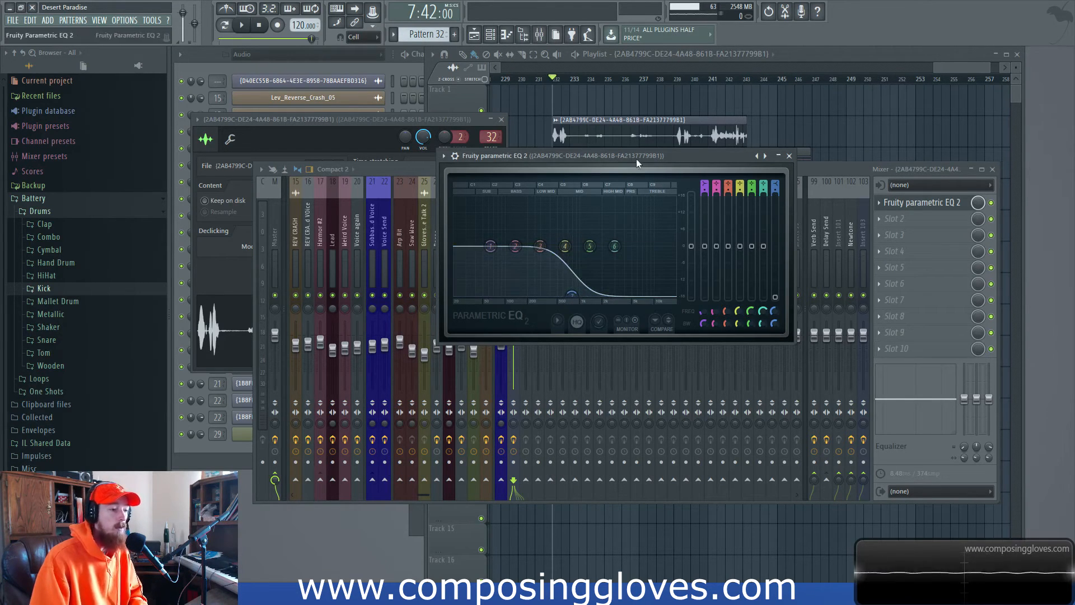
key(space)
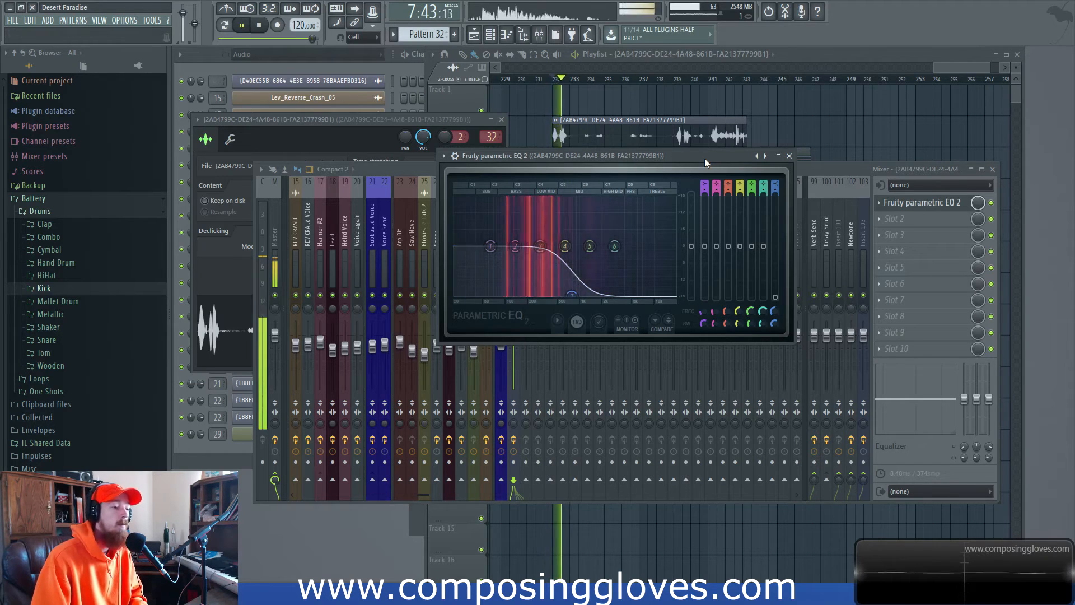
key(space)
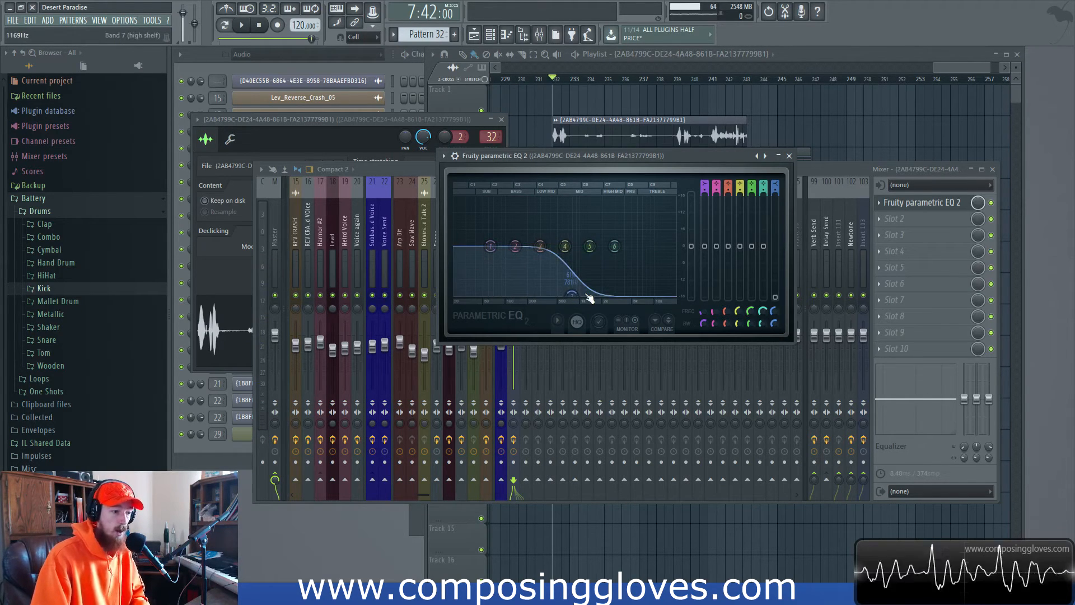
Restore EQ band 7 to nearly flat, cut the low frequencies with band 1 instead, and play the recording
drag(589, 298, 678, 248)
drag(490, 246, 557, 293)
key(space)
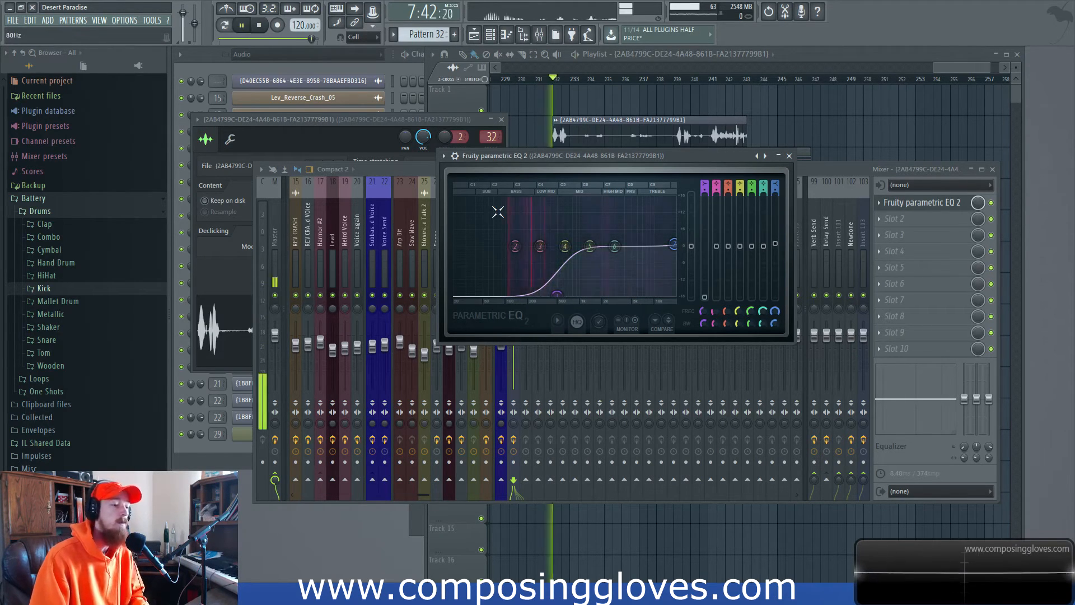
key(space)
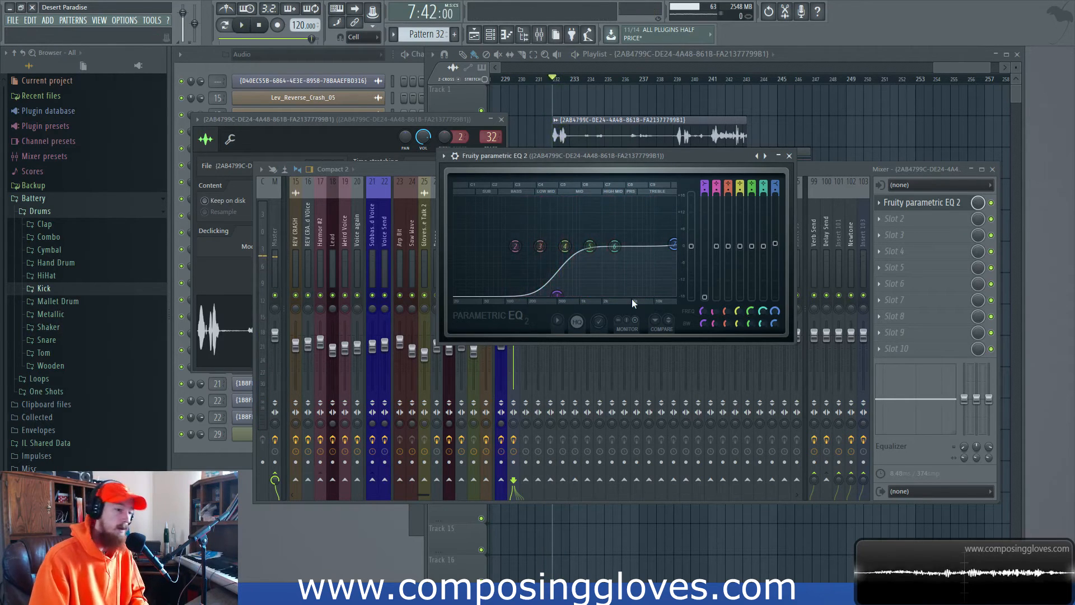
Shift EQ band 1's cut slightly lower in frequency, play the recording, and move the cut back up
drag(556, 293, 550, 295)
key(space)
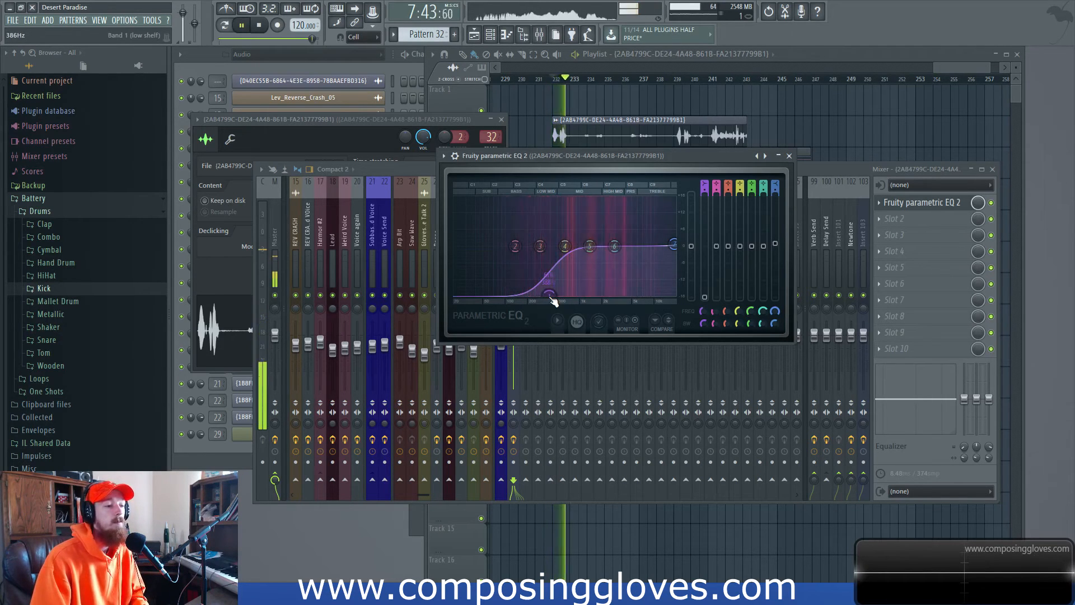
key(space)
drag(550, 295, 562, 296)
Replace the equalizer in the first effect slot of mixer track 32 with TDR Nova
click(912, 220)
mouse_move(912, 219)
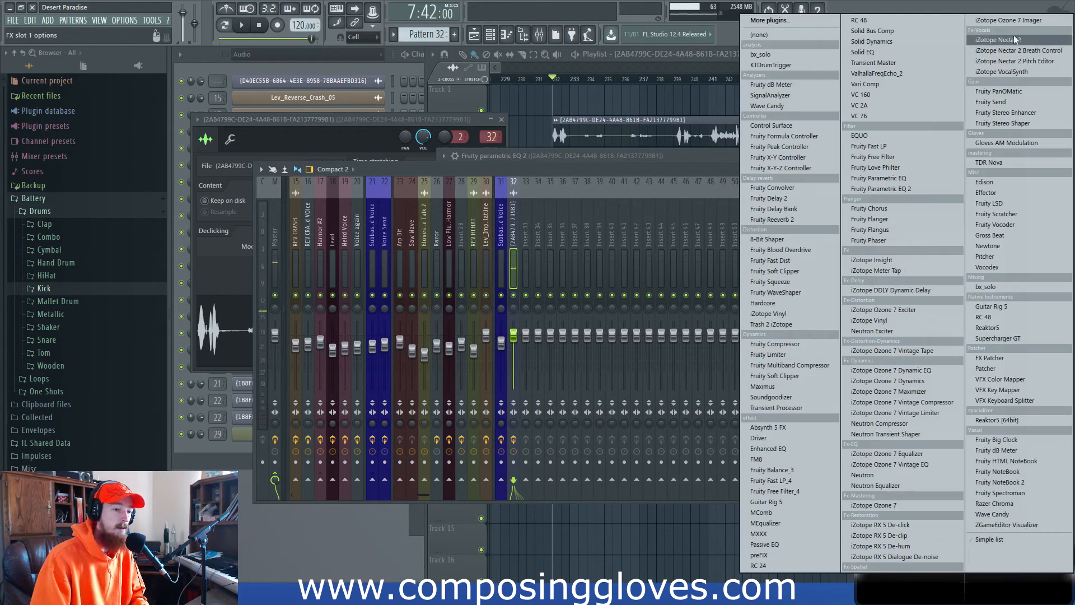
click(989, 162)
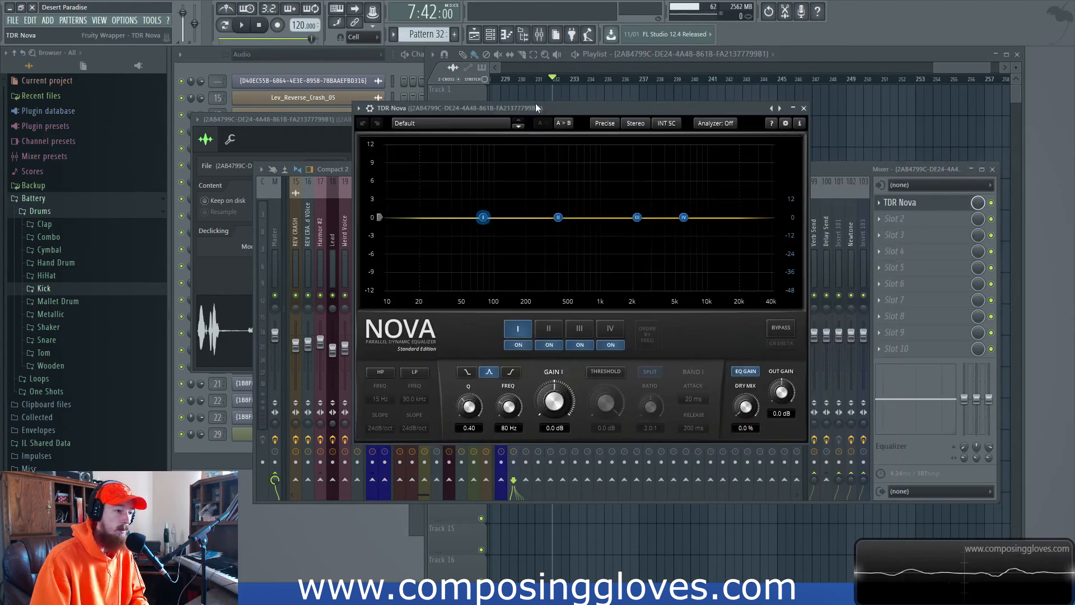
Enable TDR Nova's high-pass filter, set its frequency to 500 Hz, and play the recording through it
click(387, 373)
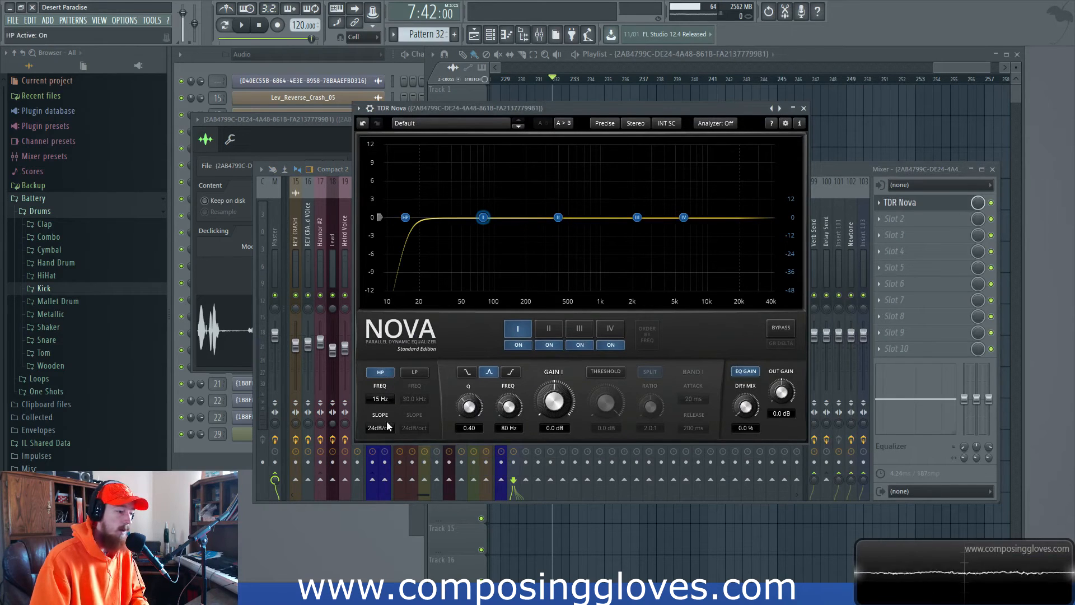
double_click(379, 399)
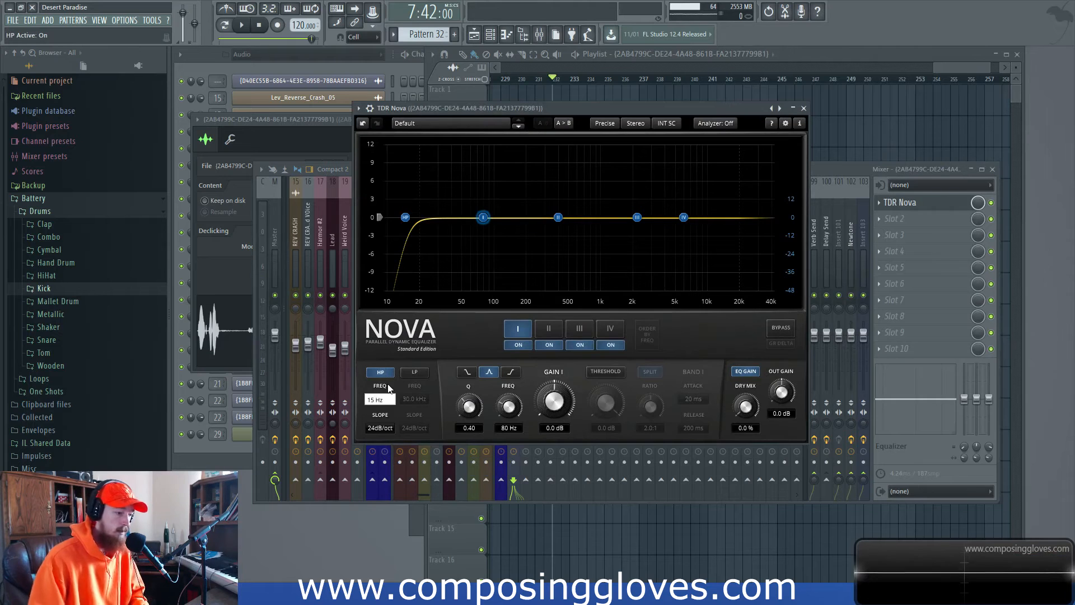
key(Return)
key(space)
key(space)
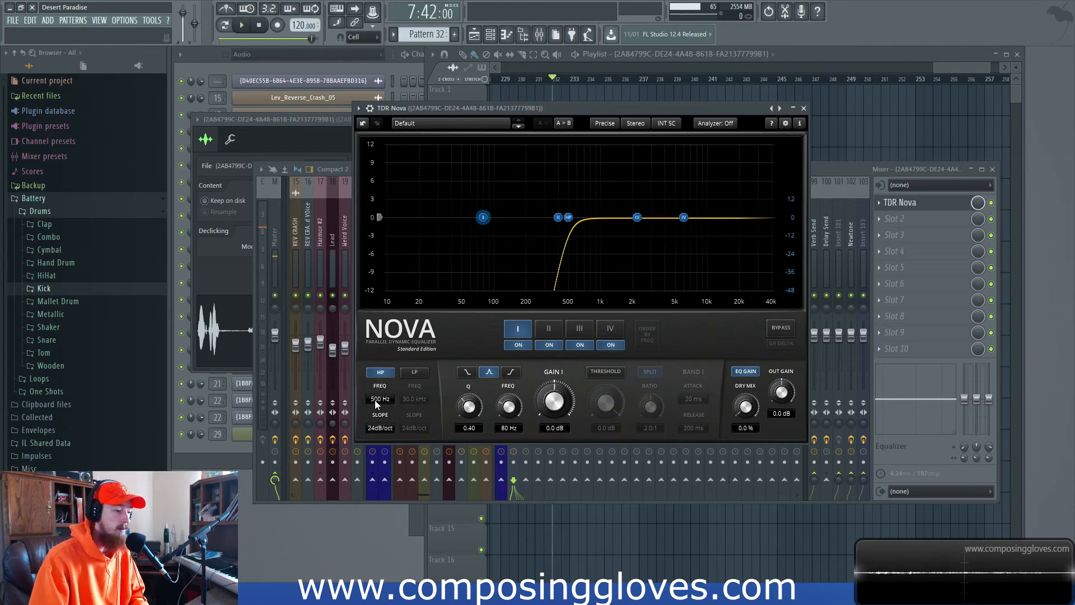
Set TDR Nova's high-pass frequency to 10 Hz and enable the low-pass filter at 40 kHz
double_click(376, 398)
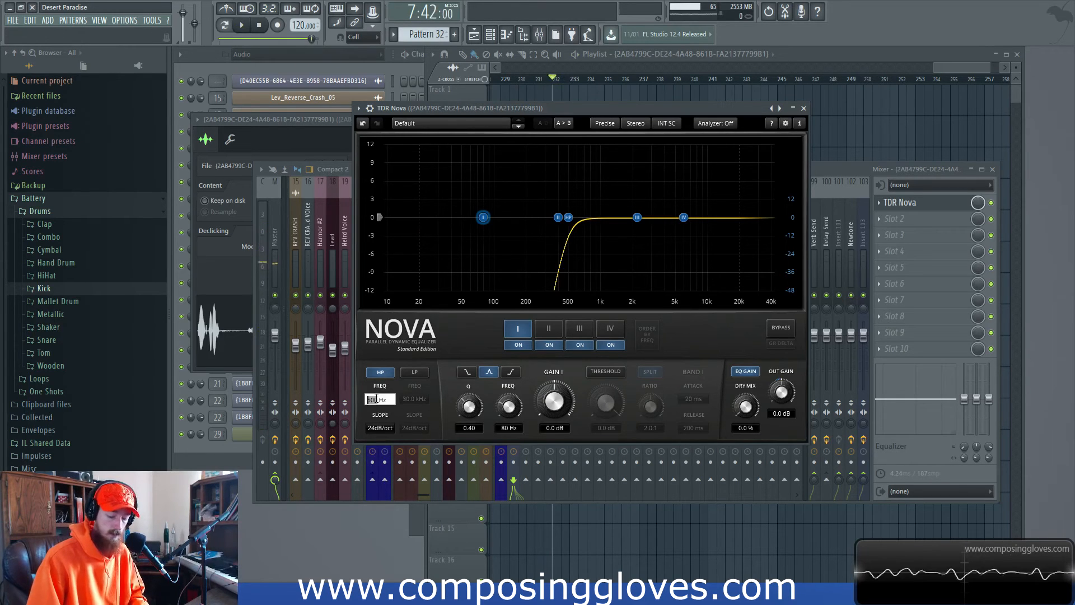
text(10)
key(Return)
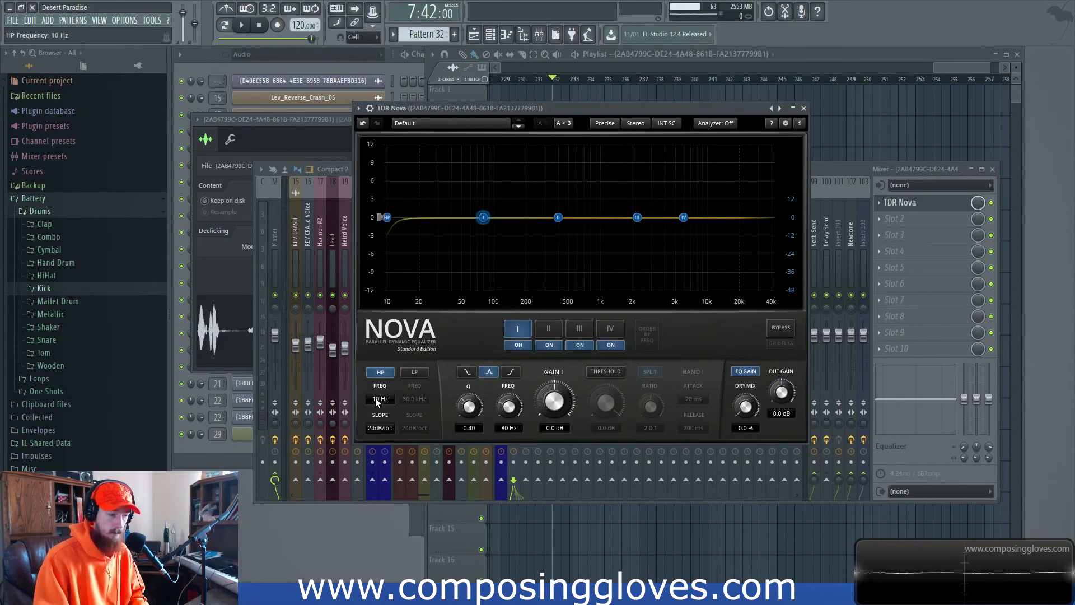
click(413, 373)
text(40)
key(Return)
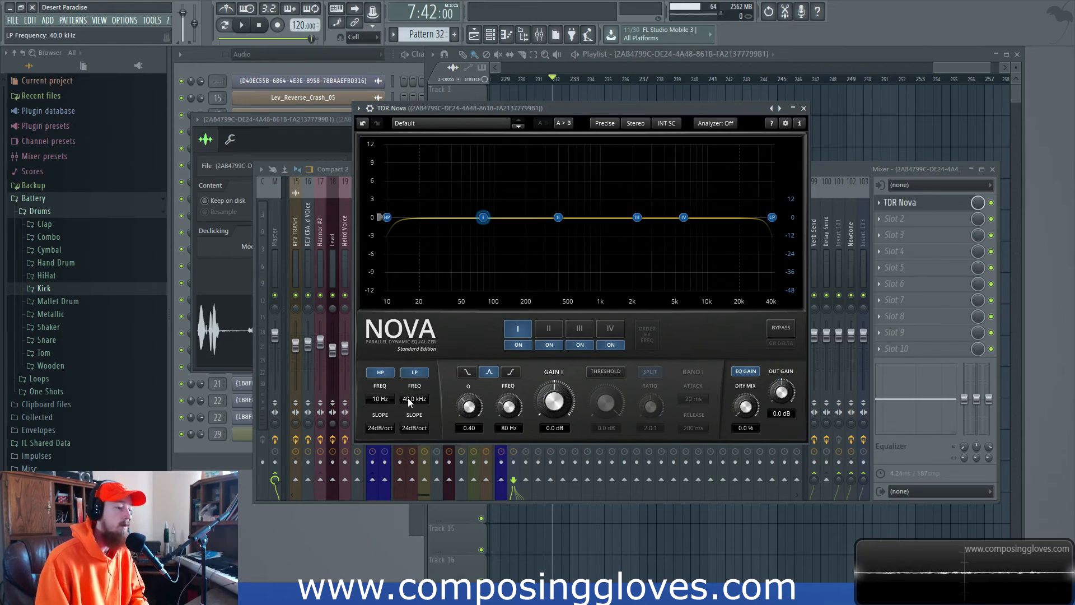
Set TDR Nova's low-pass frequency to 500 Hz and play the filtered recording
click(413, 399)
key(BackSpace)
key(BackSpace)
key(BackSpace)
key(BackSpace)
text(500)
key(Return)
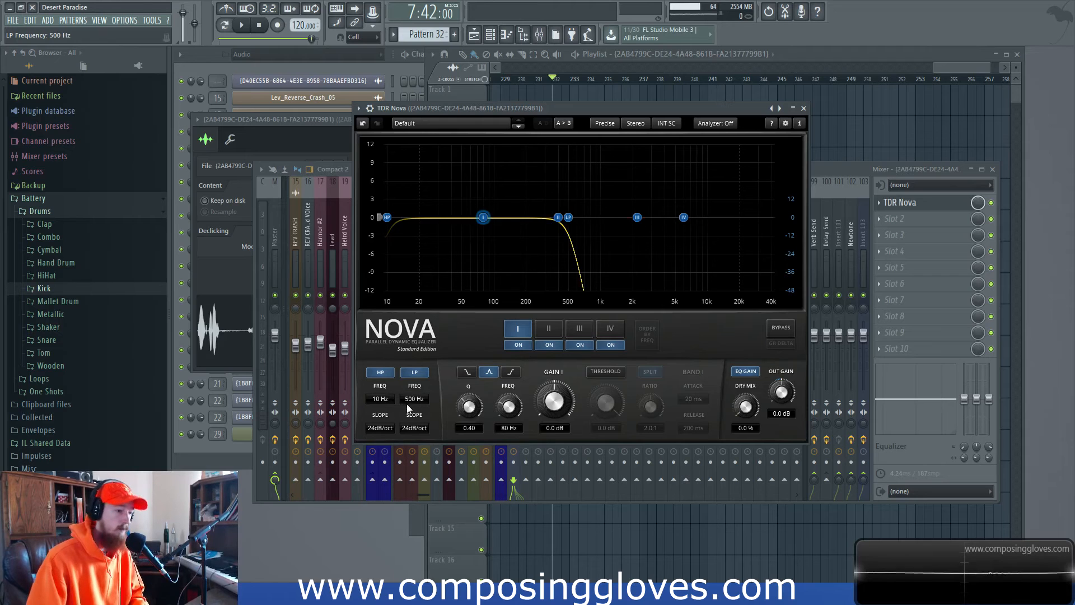
key(space)
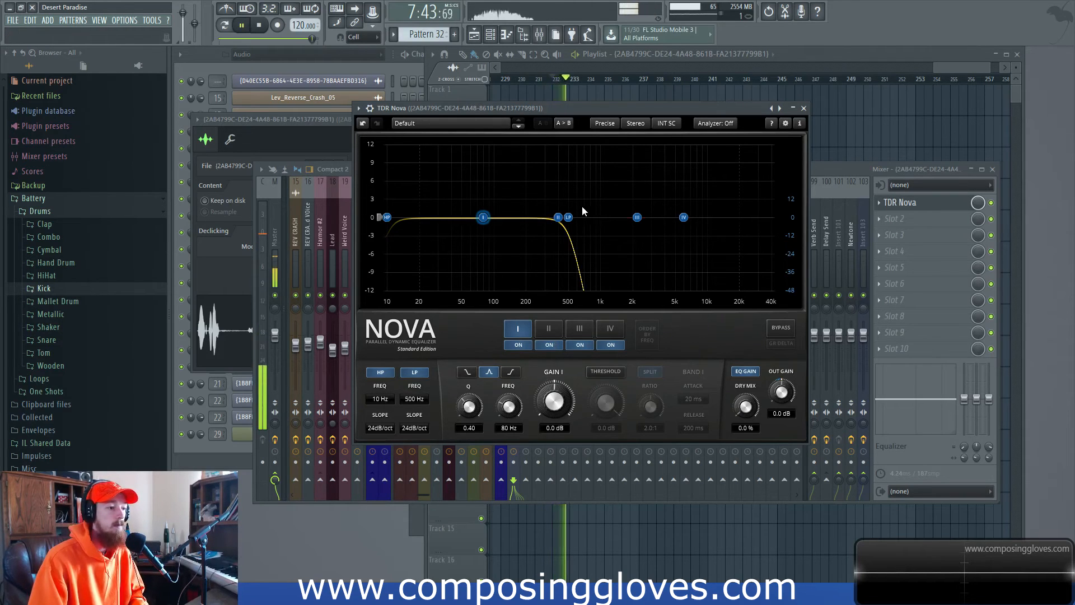
key(space)
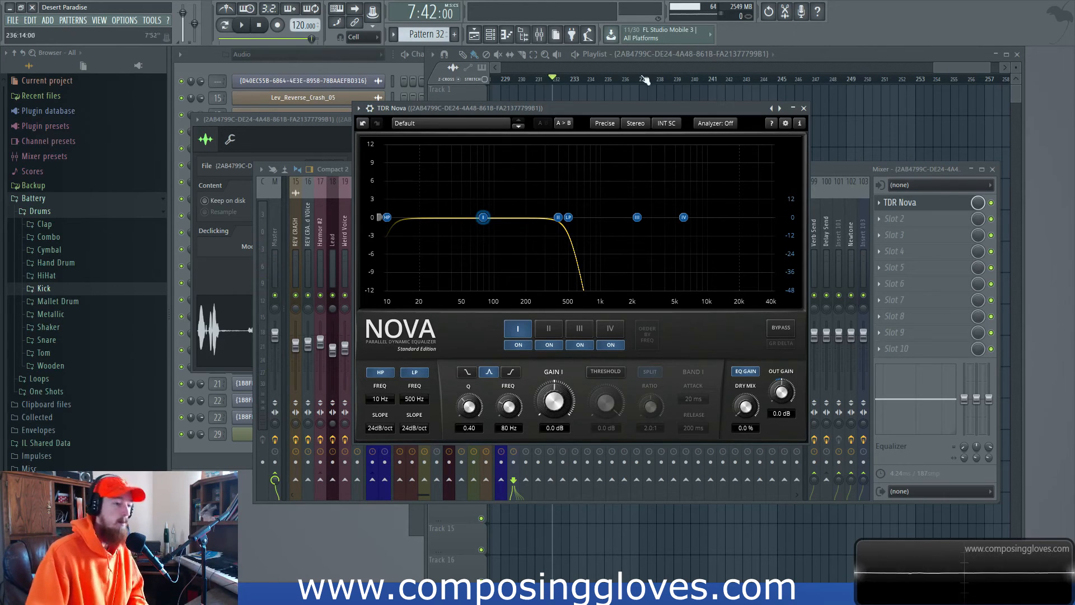
Close the TDR Nova window, reopen it from mixer track 32, and move it aside
click(804, 108)
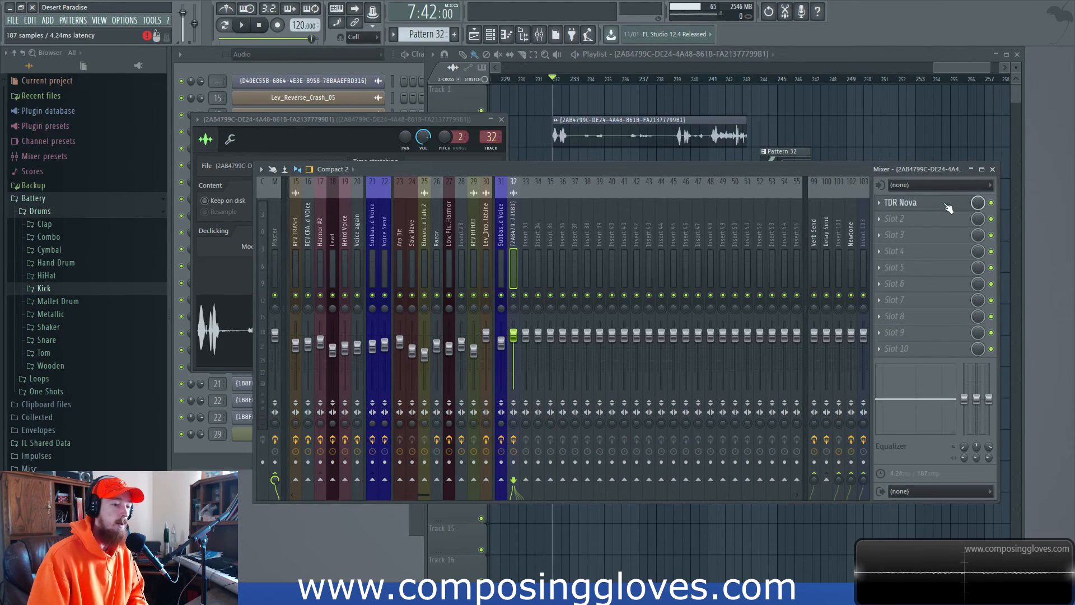
click(945, 205)
drag(639, 107, 533, 100)
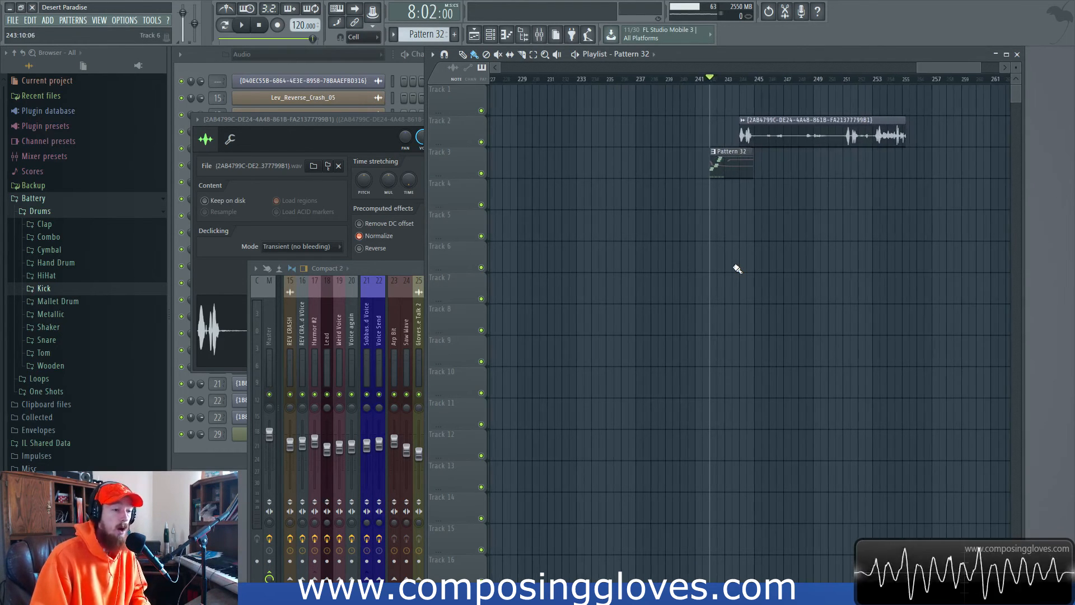
Look over the song's arrangement in the playlist and return to the Track 2 recording and Pattern 32 clips
scroll(737, 275, down, 5)
scroll(738, 269, up, 5)
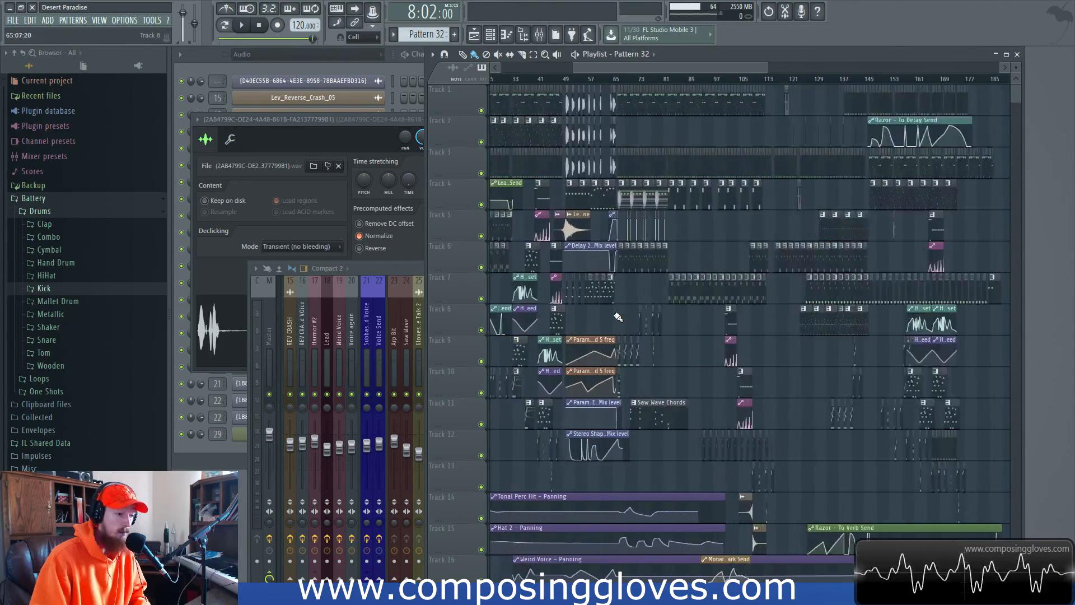
drag(824, 230, 633, 253)
scroll(753, 204, up, 4)
scroll(620, 226, up, 3)
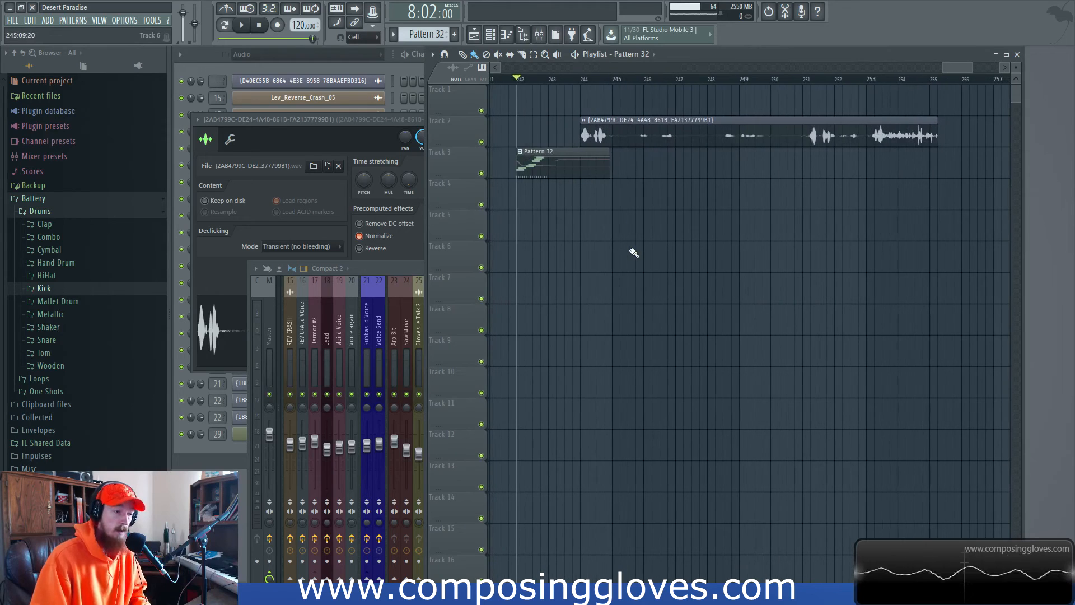